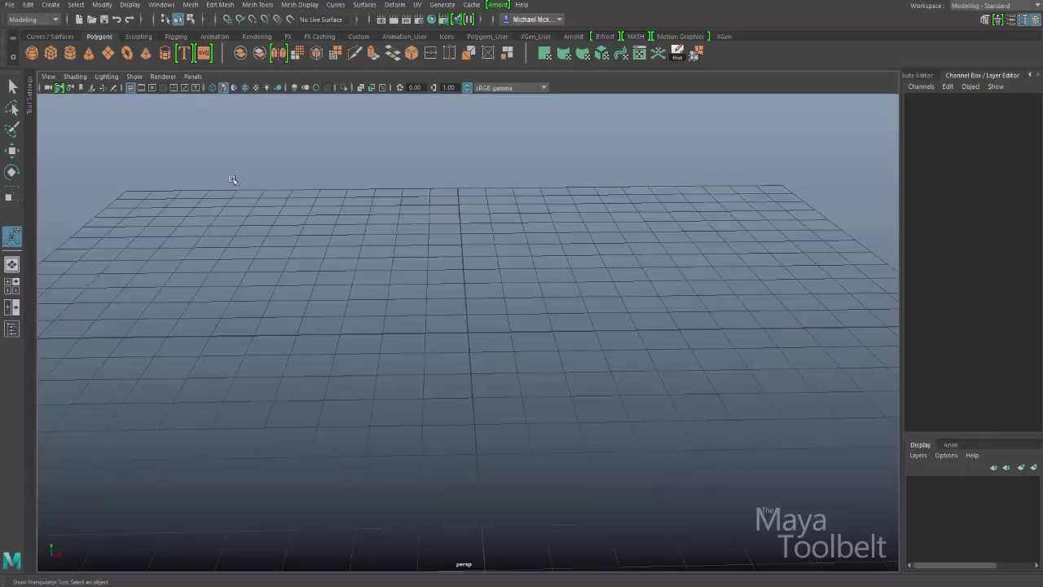
Create a polygon sphere at the origin and scale it uniformly to about 3.212.
left_click(51, 4)
mouse_move(134, 49)
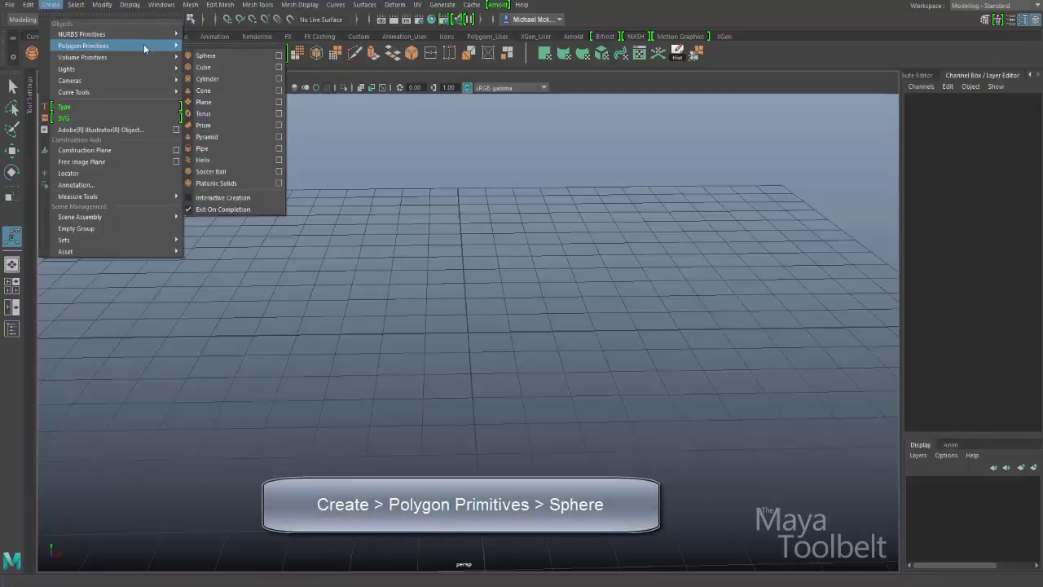
left_click(217, 56)
left_click_drag(530, 336, 633, 314, "alt")
key("r")
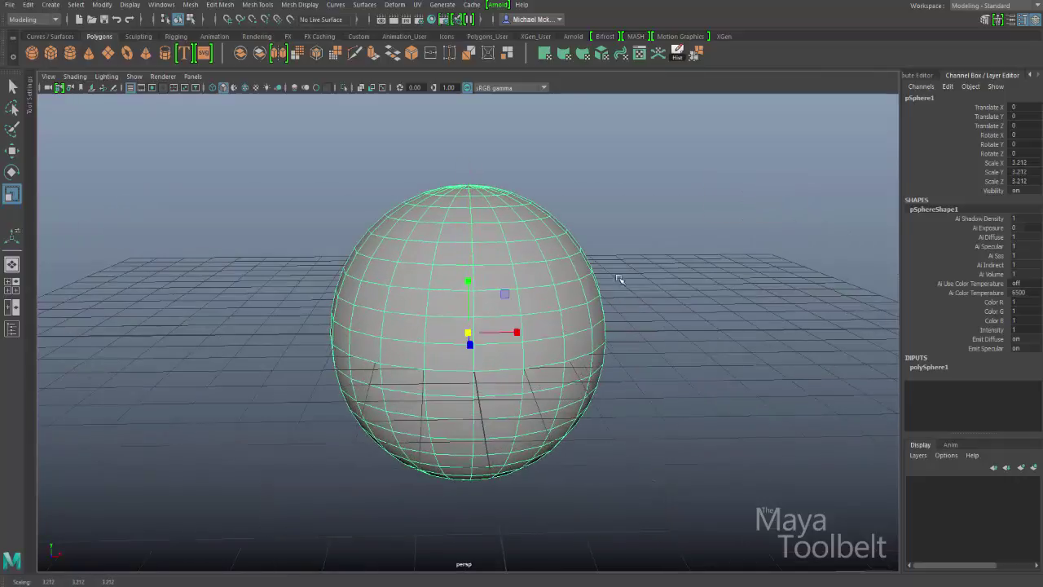
Rotate the sphere -90 degrees about Z and hide the viewport grid.
key("e")
left_click_drag(430, 303, 496, 279)
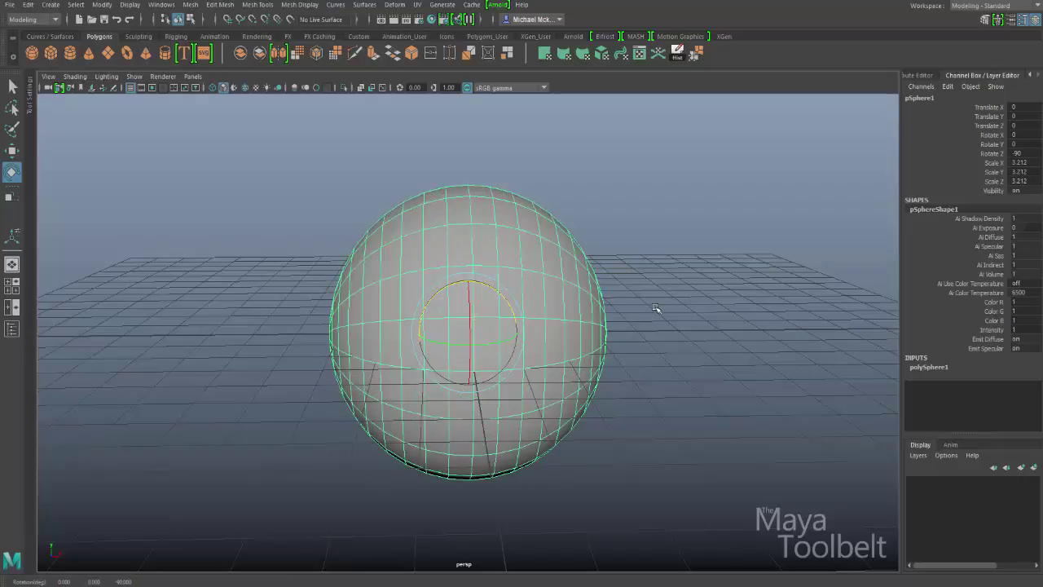
key("w")
left_click(130, 87)
Select all faces on the sphere's positive X half and delete them.
right_click_drag(524, 219, 554, 269)
left_click_drag(554, 269, 596, 282, "alt")
left_click_drag(721, 163, 623, 478)
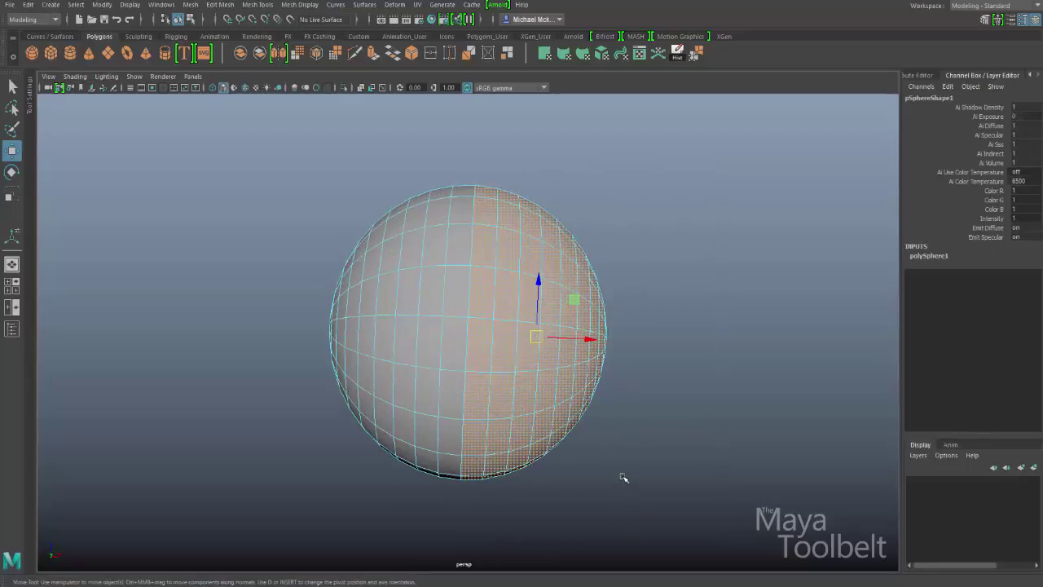
key("Delete")
left_click_drag(596, 419, 601, 353, "alt")
Select the half sphere as a whole object and freeze its transformations.
left_click(178, 19)
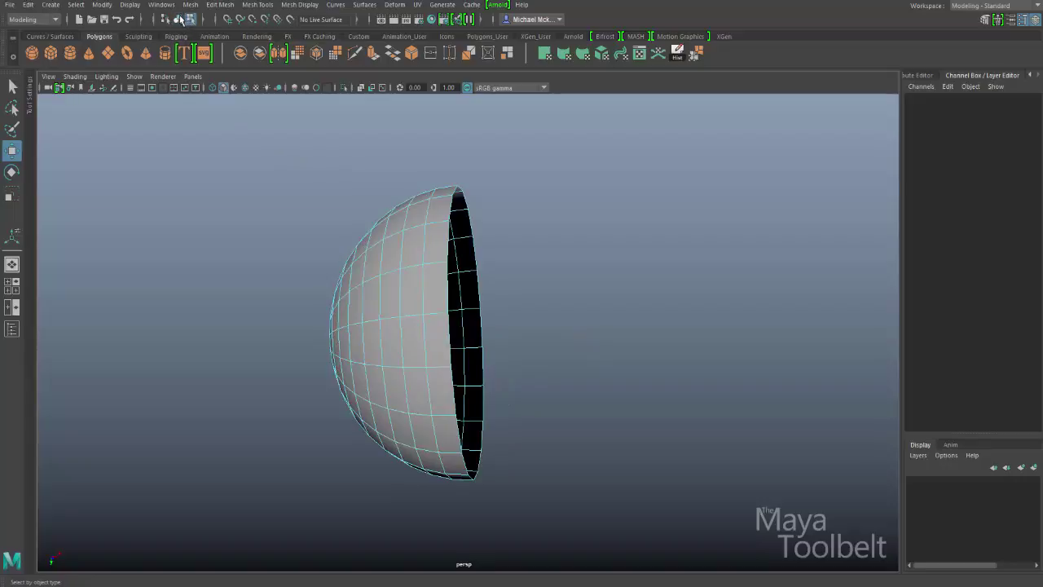
left_click_drag(406, 306, 438, 320, "alt")
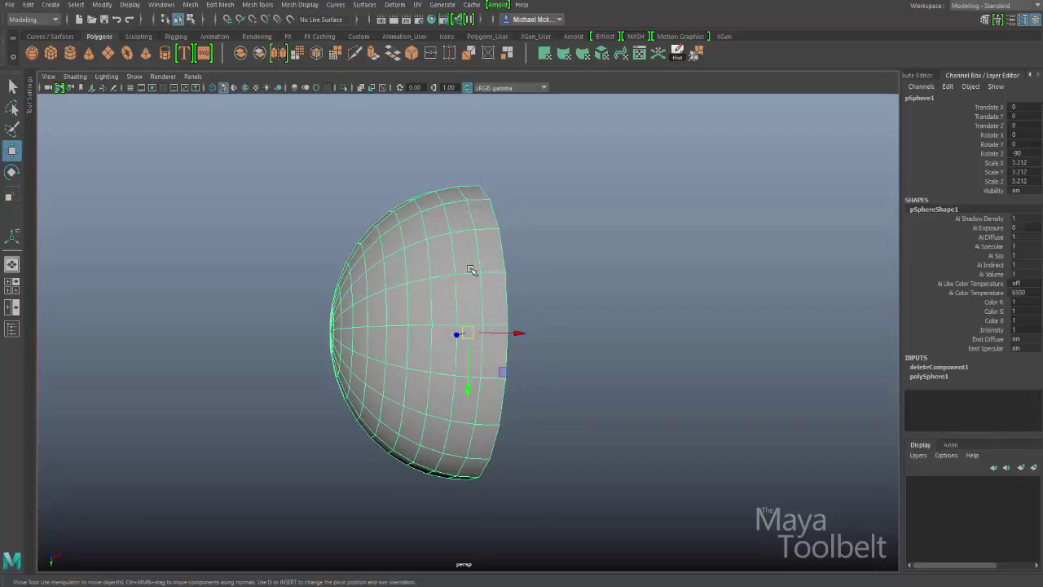
left_click_drag(475, 277, 592, 244, "alt")
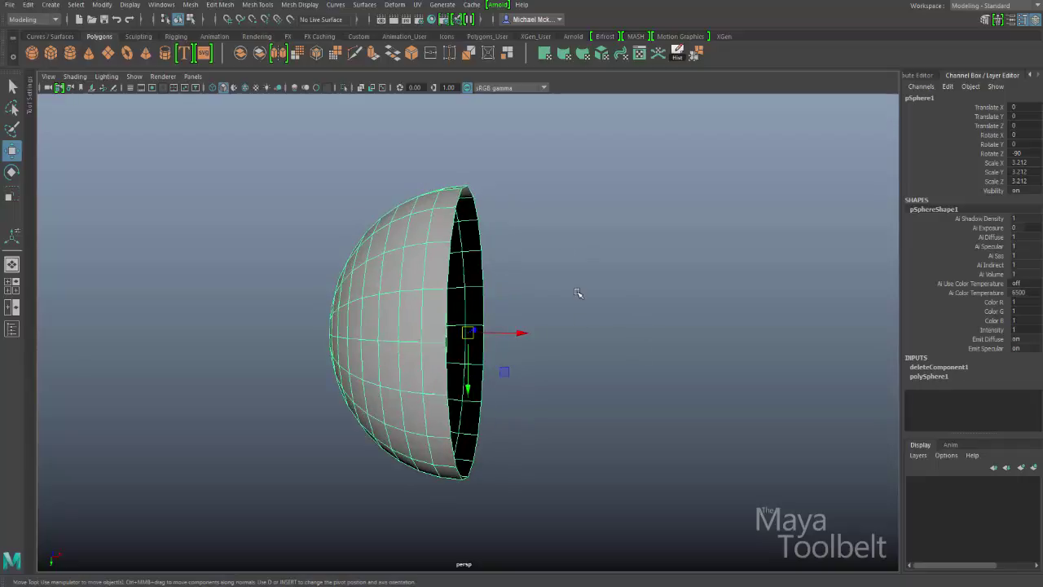
left_click_drag(574, 286, 562, 284, "alt")
left_click_drag(489, 247, 571, 229, "alt")
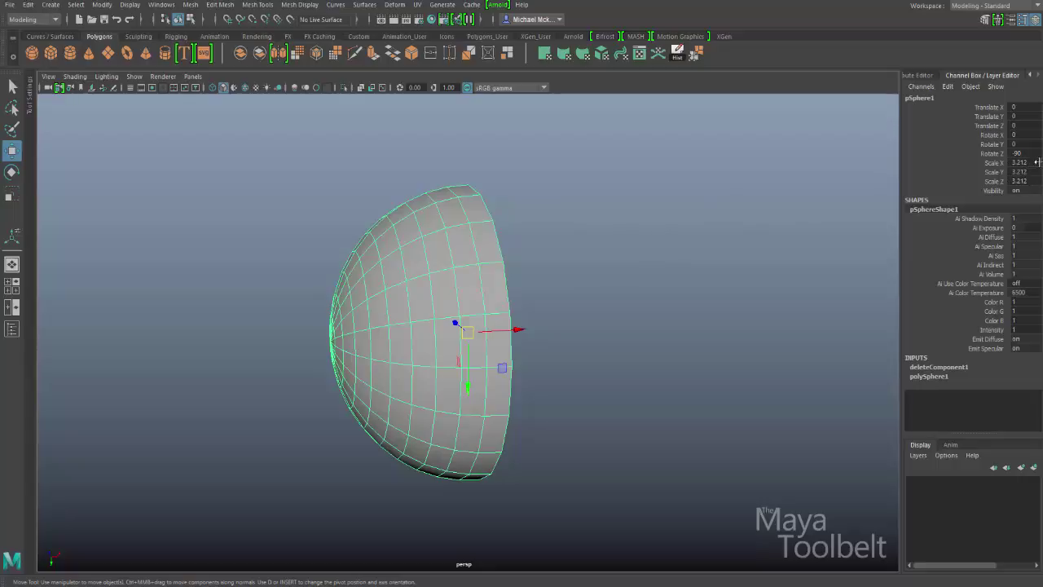
left_click_drag(616, 302, 596, 295, "alt")
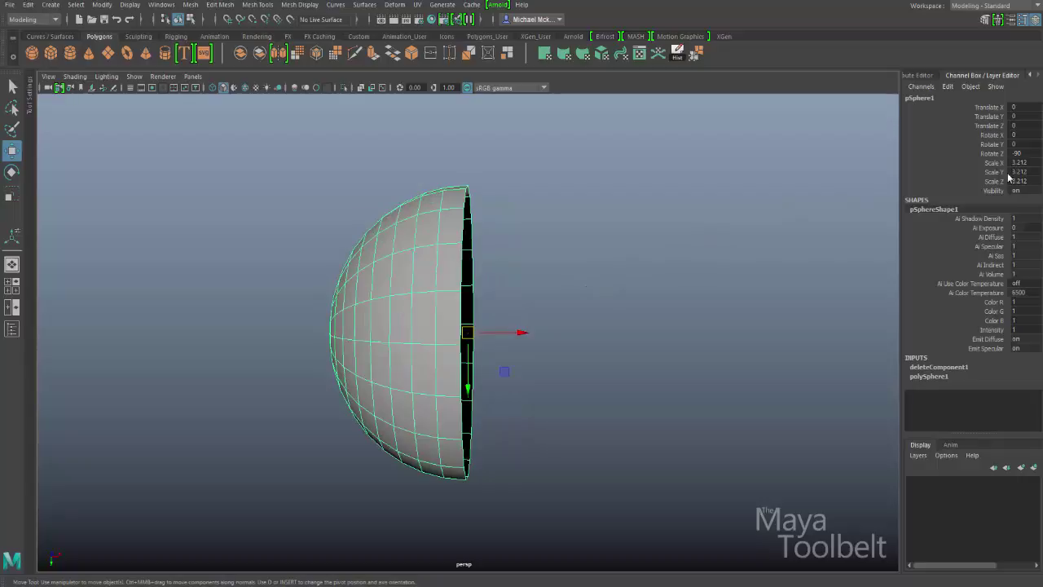
left_click_drag(538, 209, 549, 216, "alt")
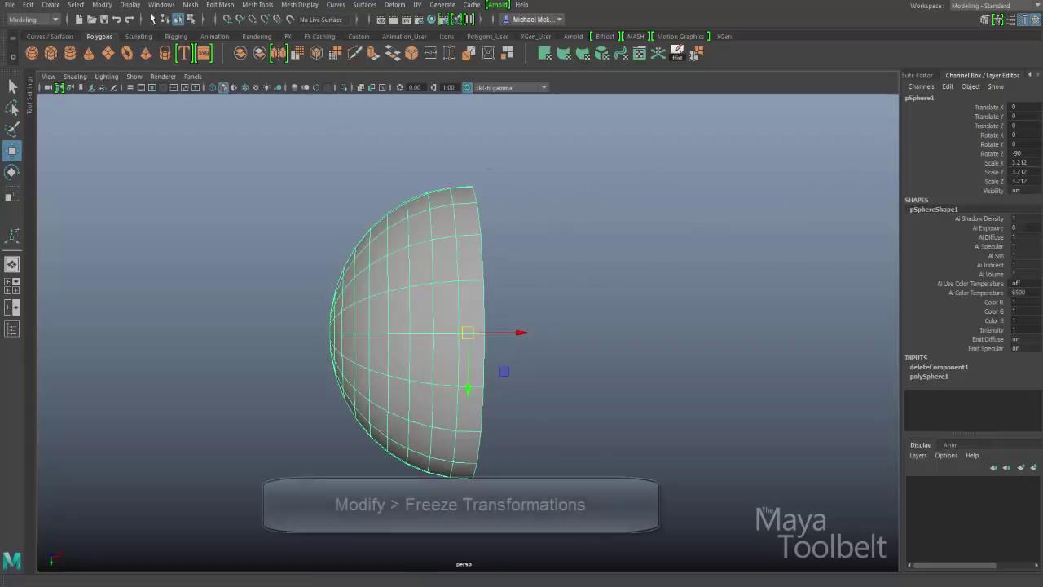
left_click(101, 5)
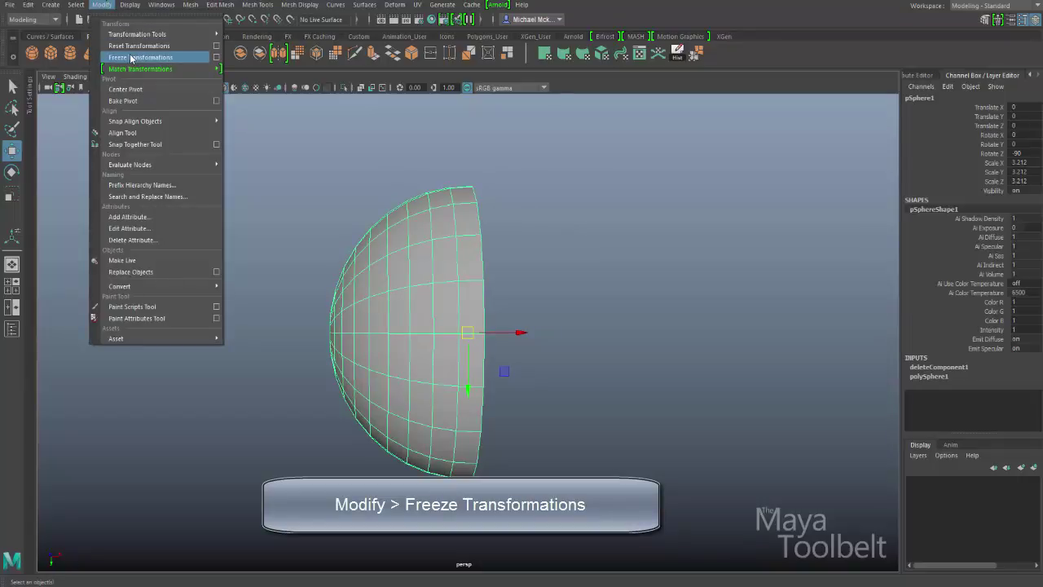
left_click(147, 61)
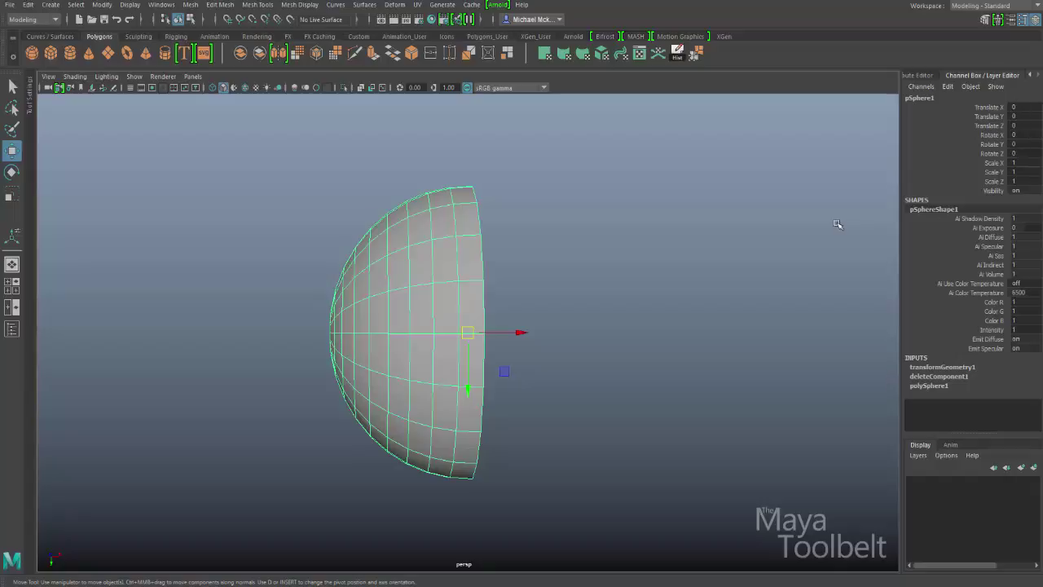
Duplicate the half sphere in place.
left_click_drag(627, 285, 600, 286, "alt")
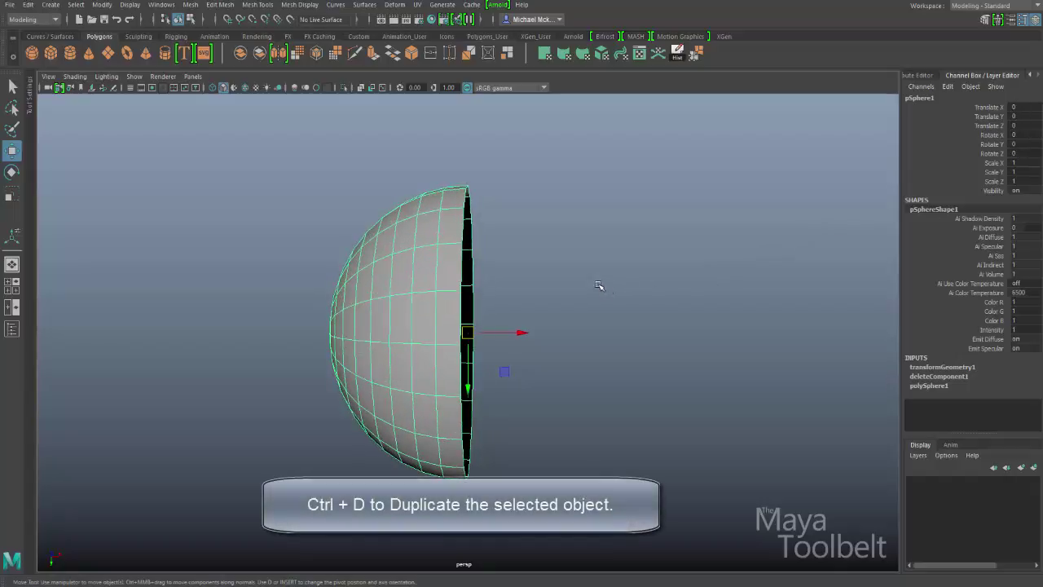
key("ctrl+d")
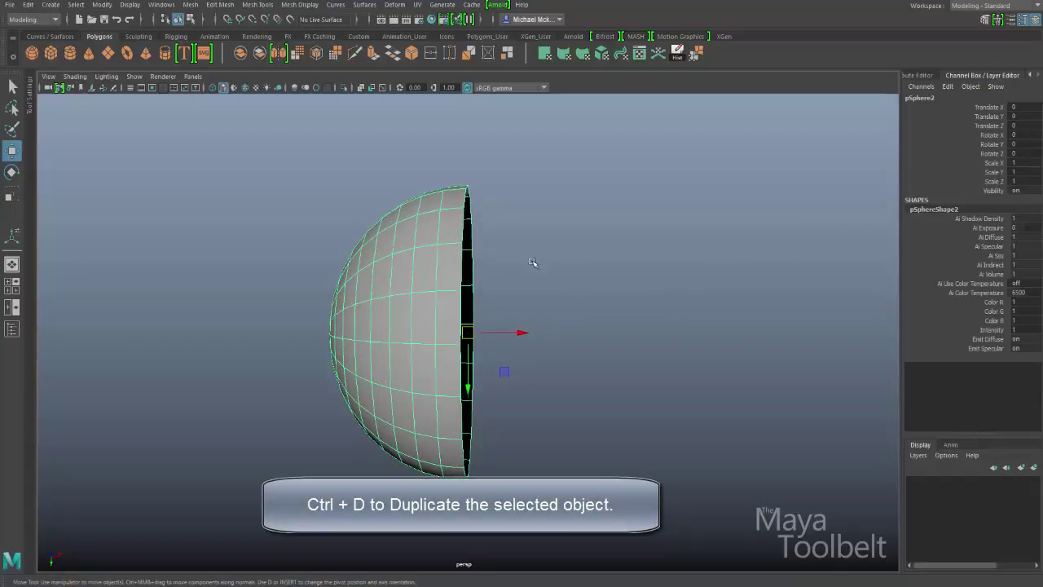
left_click_drag(547, 249, 552, 243, "alt")
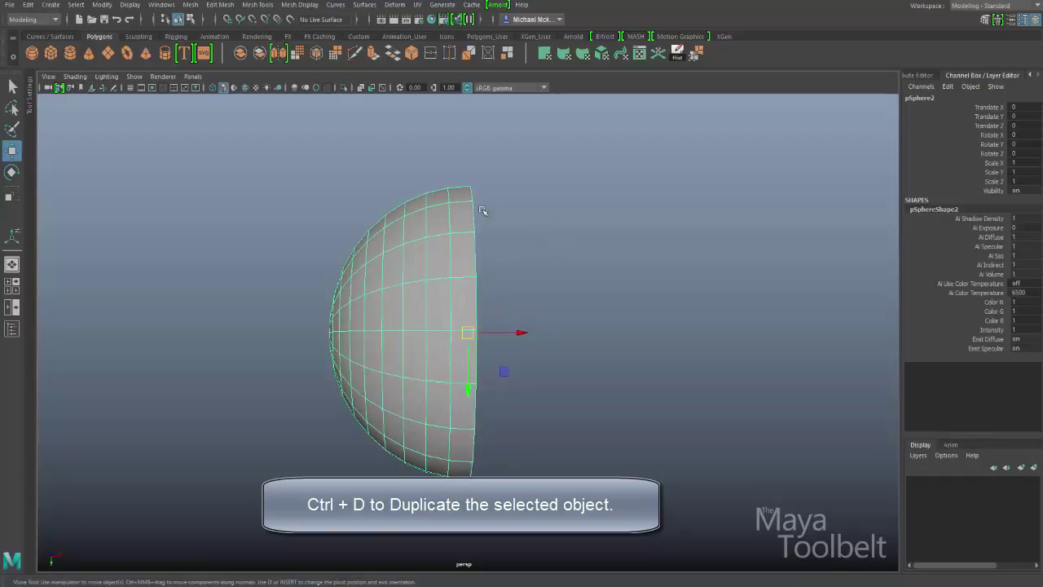
Move the duplicate half sphere about 2.6 units along X and undo the move.
left_click_drag(525, 333, 613, 337)
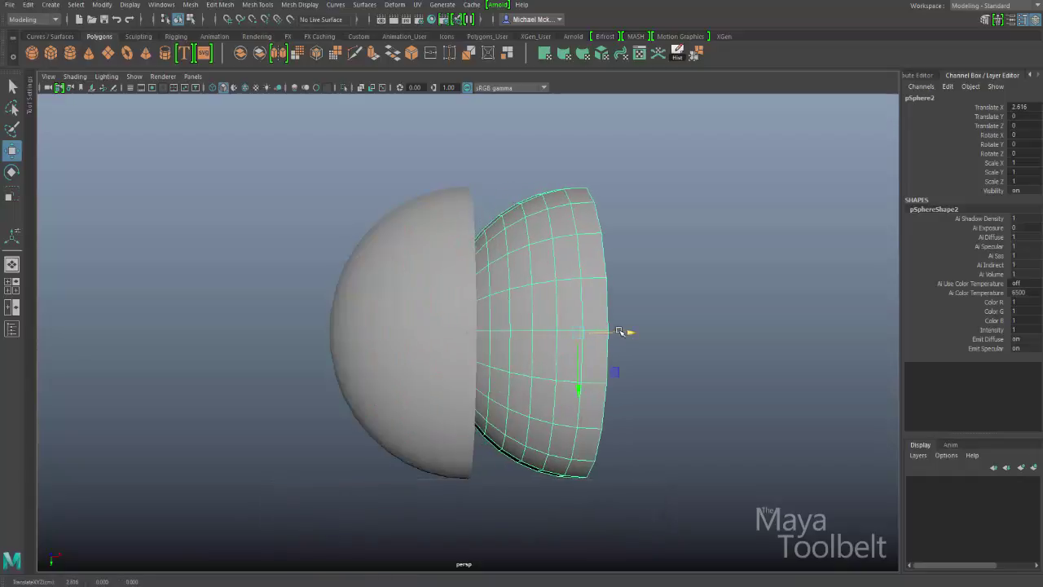
key("ctrl+z")
key("ctrl+z")
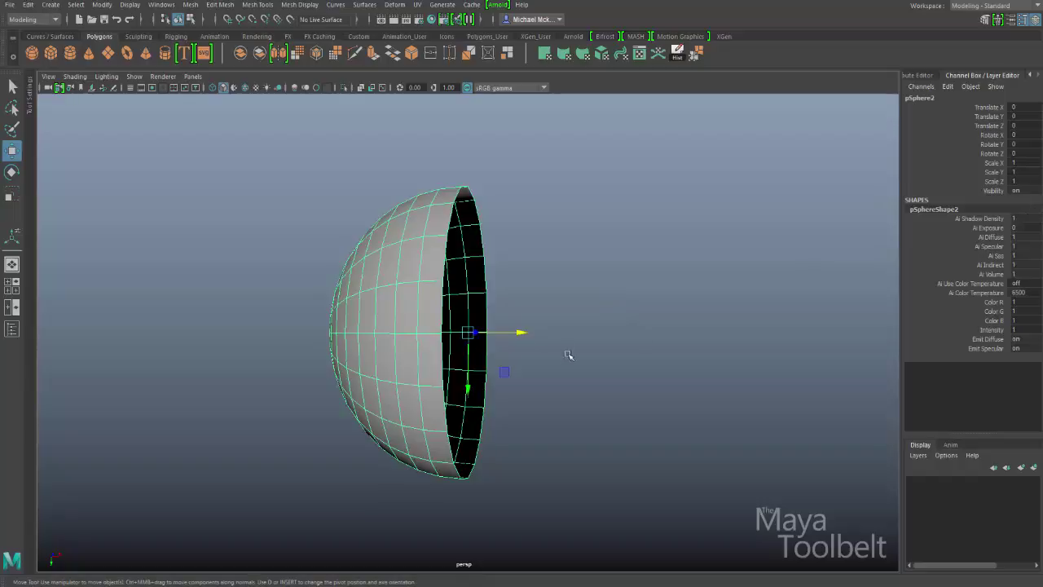
key("ctrl+z")
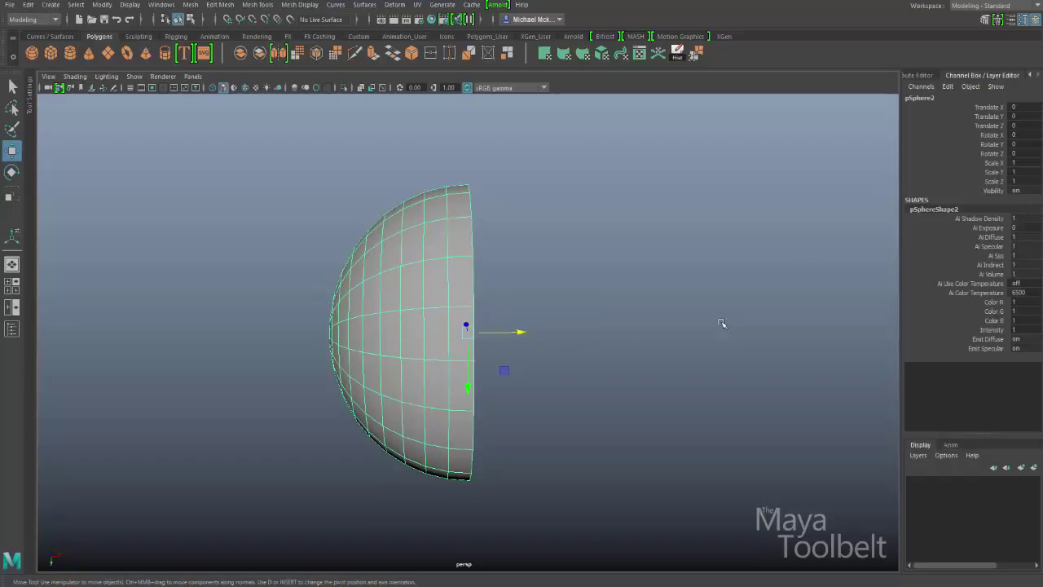
left_click_drag(617, 287, 528, 362)
key("ctrl+z")
Mirror the duplicate half sphere across the X axis by setting its Scale X to -1.
left_click_drag(584, 382, 517, 365, "alt")
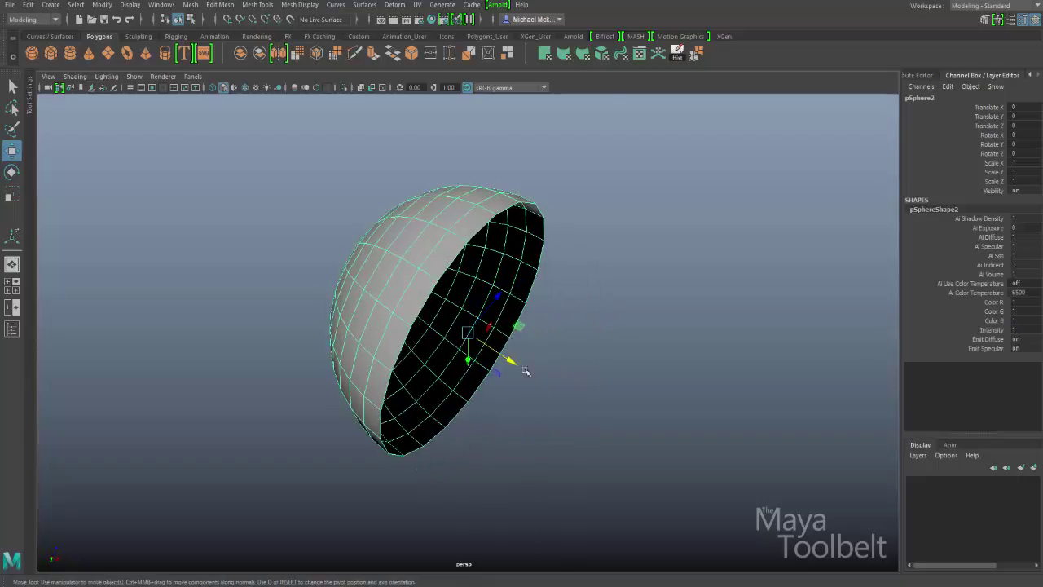
left_click_drag(499, 316, 518, 331, "alt")
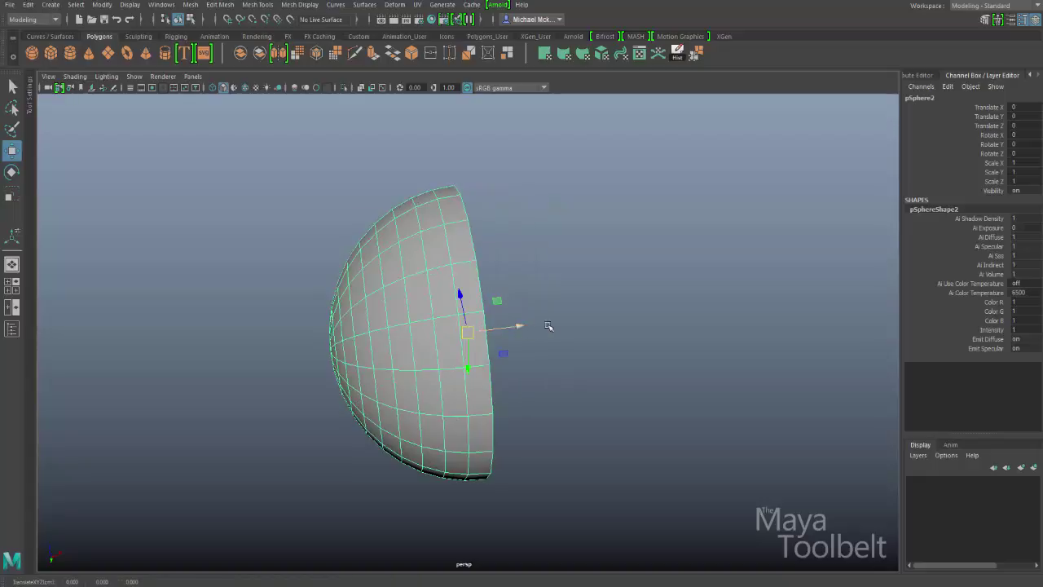
left_click_drag(644, 319, 563, 313, "alt")
left_click_drag(589, 350, 570, 331, "alt")
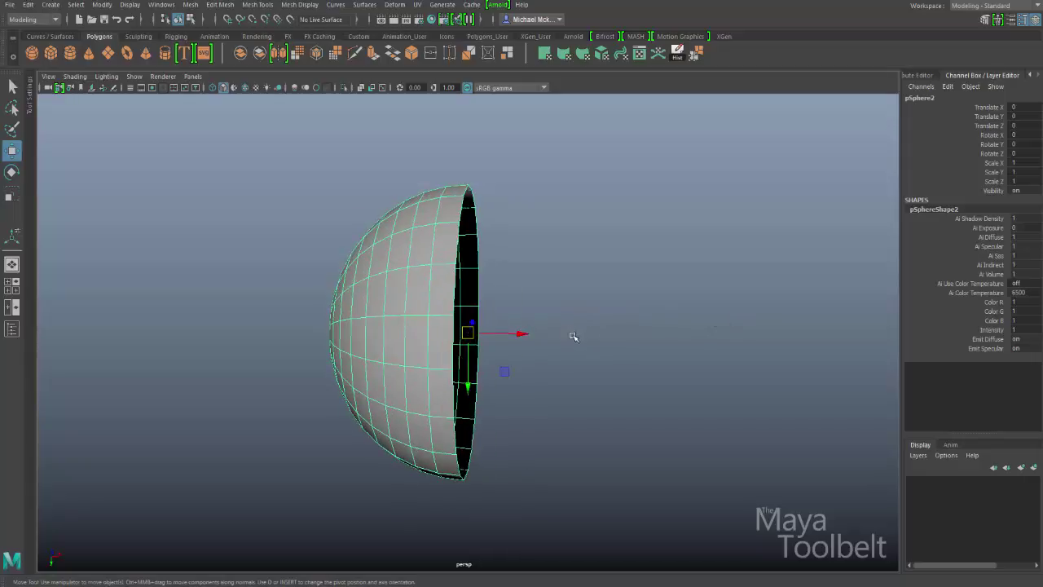
left_click(1012, 163)
key("Return")
left_click_drag(526, 321, 462, 297, "alt")
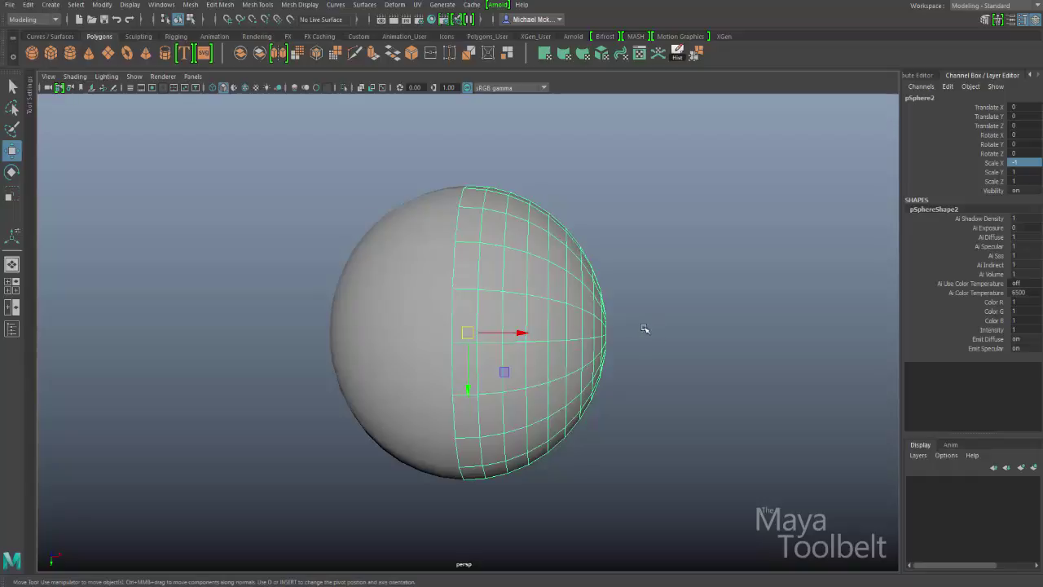
Select both half spheres and combine them into a single mesh.
left_click_drag(652, 331, 673, 328, "alt")
left_click(673, 328)
left_click_drag(585, 264, 616, 302, "alt")
left_click(464, 414)
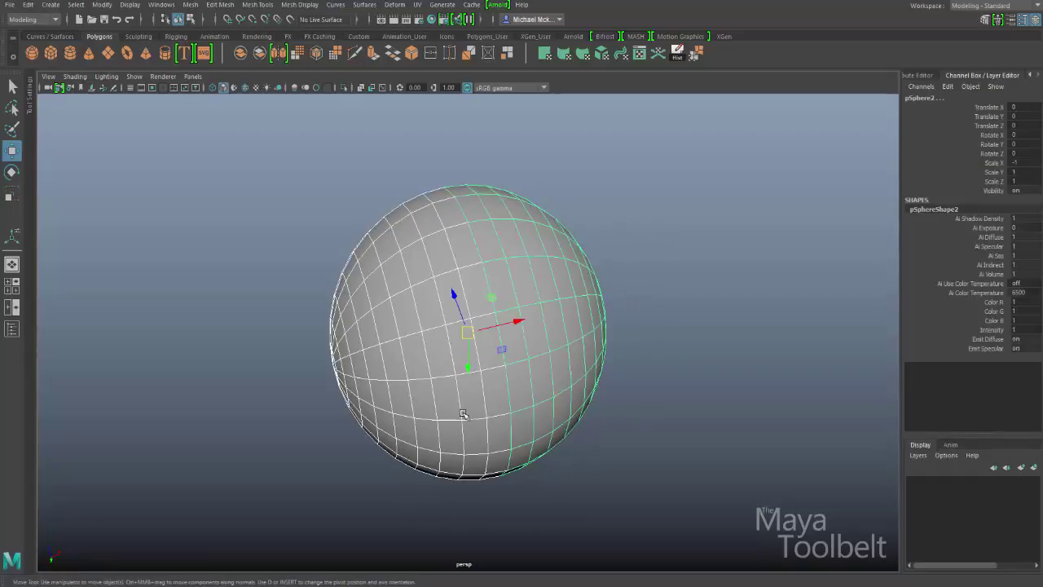
left_click_drag(403, 330, 540, 299, "alt")
left_click(535, 245, "ctrl")
left_click_drag(536, 245, 266, 388)
left_click_drag(456, 367, 478, 375, "alt")
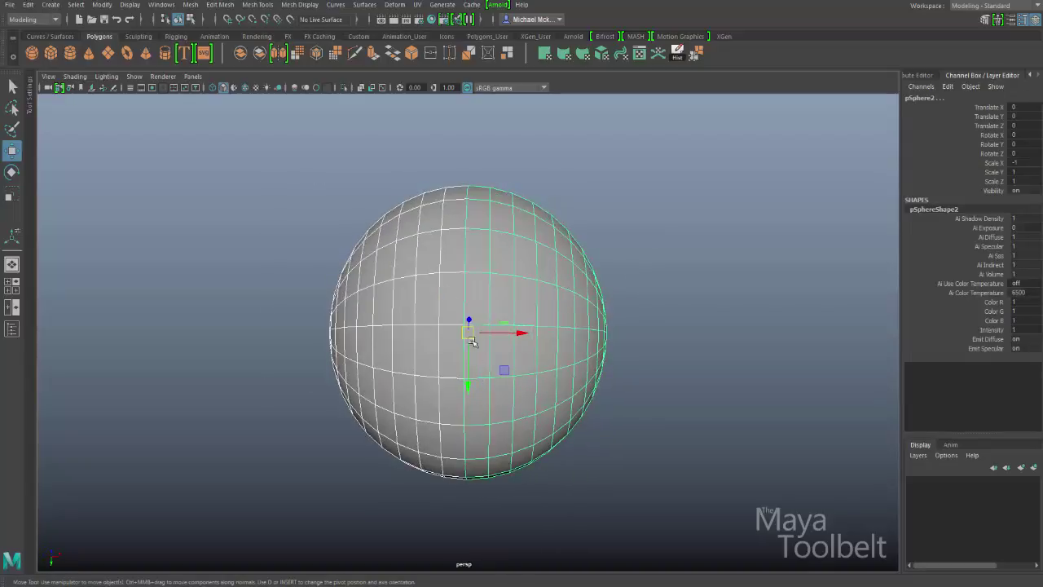
left_click(190, 4)
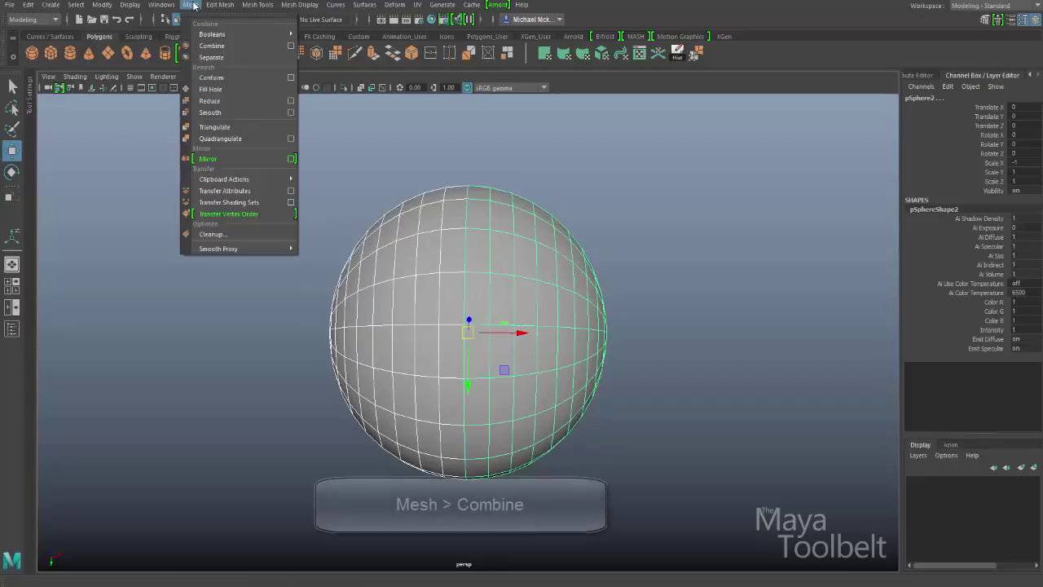
left_click(226, 49)
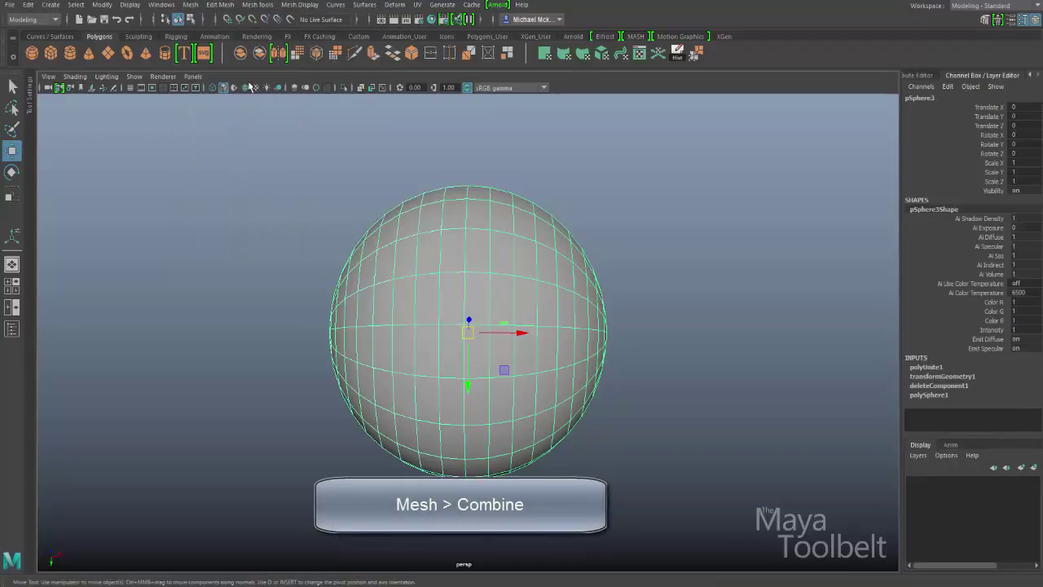
Examine the combined sphere's faces and the shading along its central seam from several angles.
left_click_drag(501, 217, 637, 235, "alt")
left_click(736, 281)
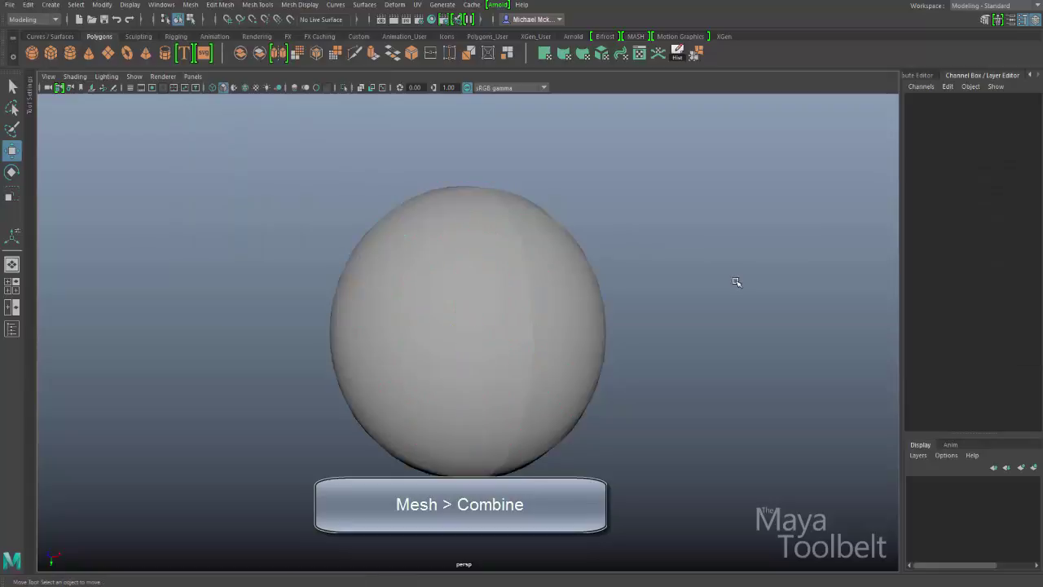
left_click(551, 308)
left_click_drag(551, 308, 561, 280, "alt")
right_click_drag(558, 266, 559, 299)
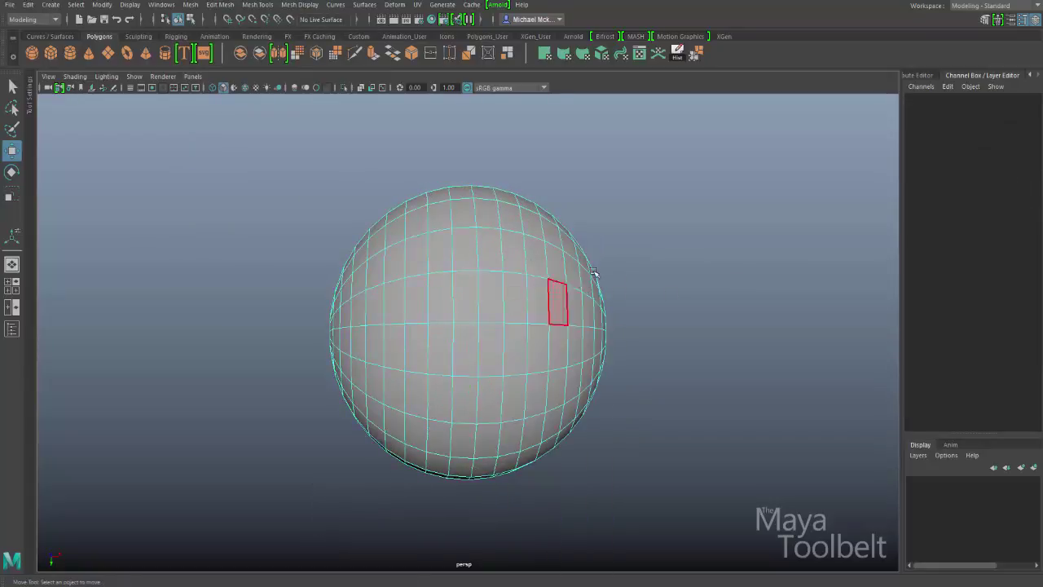
left_click_drag(598, 417, 483, 541)
mouse_move(582, 331)
left_mouse_down("alt")
mouse_move(568, 480)
mouse_move(588, 328)
mouse_move(700, 328)
mouse_move(652, 359)
mouse_move(736, 396)
mouse_move(535, 340)
mouse_move(637, 334)
mouse_move(582, 333)
left_mouse_up("alt")
left_click(178, 18)
left_click(570, 225)
mouse_move(505, 272)
left_mouse_down("alt")
mouse_move(448, 339)
mouse_move(512, 350)
left_mouse_up("alt")
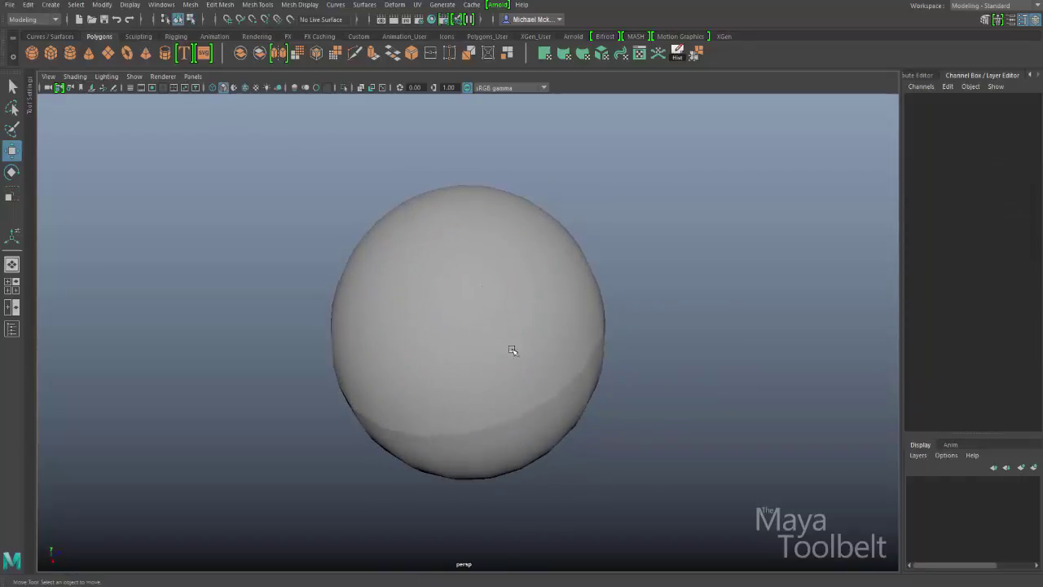
mouse_move(621, 313)
left_mouse_down("alt")
mouse_move(624, 364)
mouse_move(517, 400)
mouse_move(619, 392)
left_mouse_up("alt")
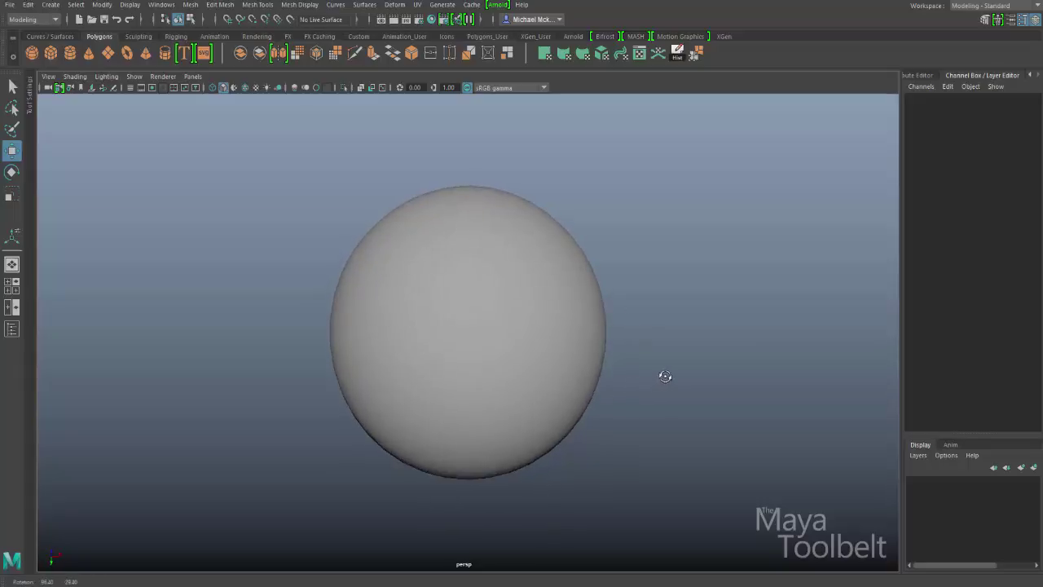
Select the sphere's vertices in a narrow band around the central seam.
left_click(582, 326)
mouse_move(617, 295)
left_mouse_down("alt")
mouse_move(600, 284)
mouse_move(587, 310)
left_mouse_up("alt")
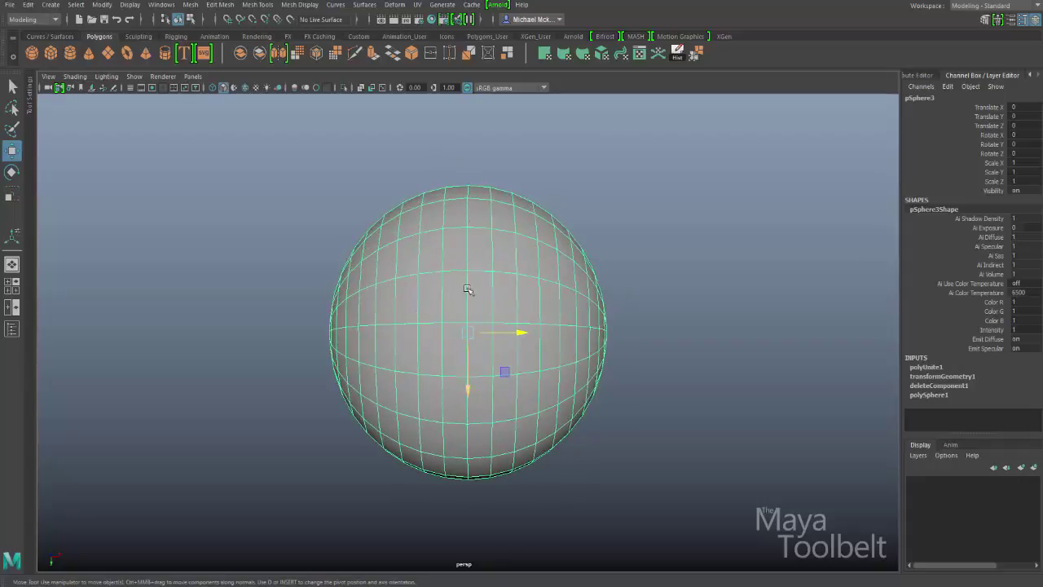
right_click_drag(510, 259, 453, 261)
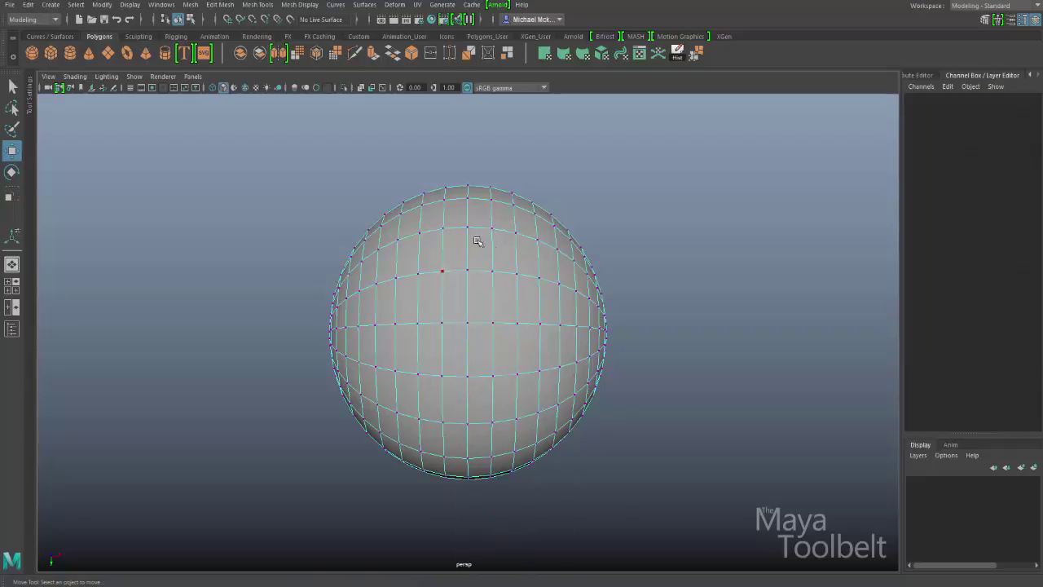
left_click_drag(429, 146, 520, 526)
left_click_drag(679, 260, 675, 193, "alt")
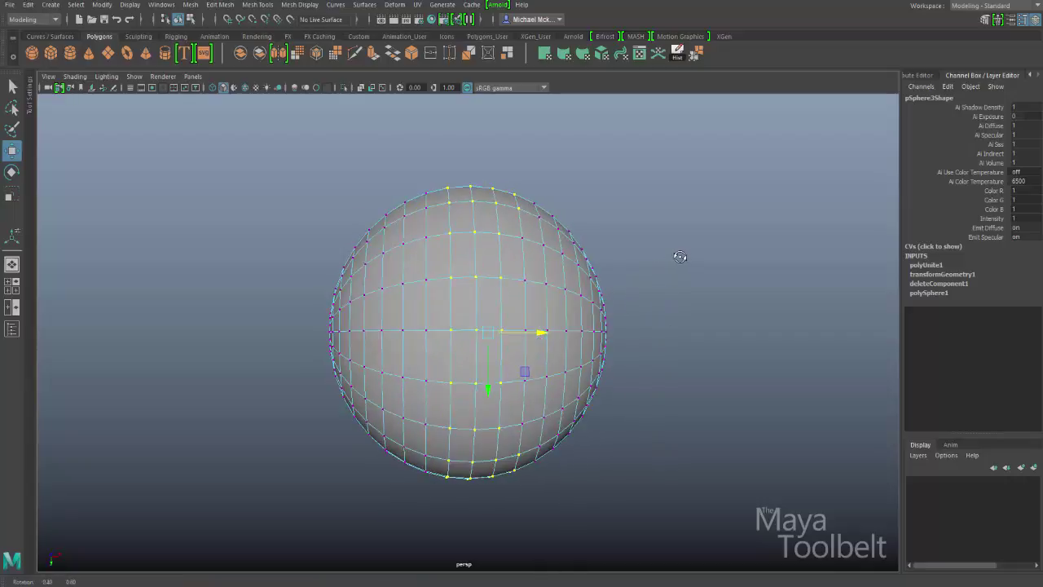
Merge the selected seam vertices using the default merge settings with a threshold of 0.01.
left_click(219, 5)
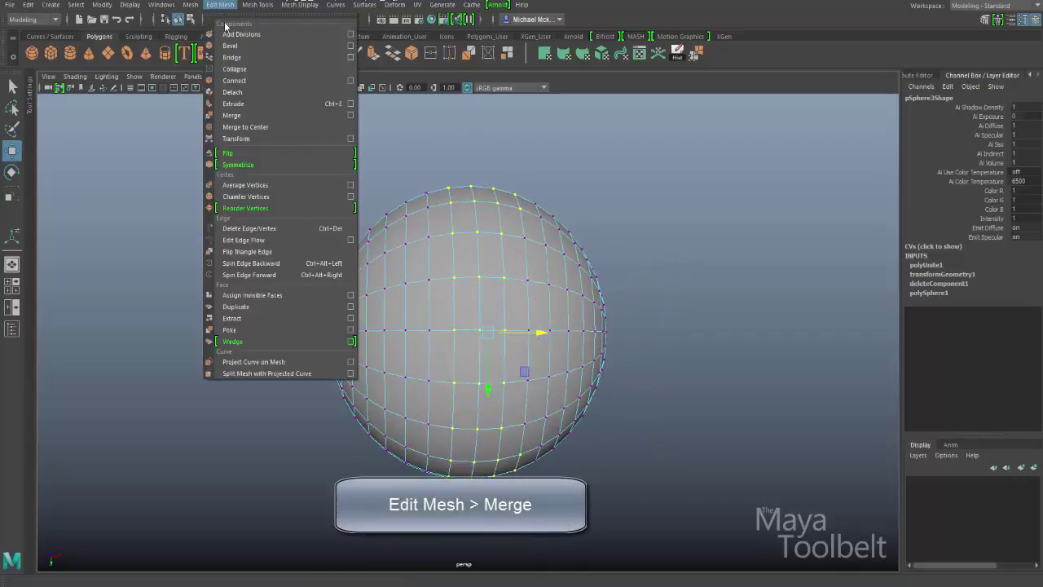
left_click(351, 115)
left_click(53, 148)
left_click(67, 171)
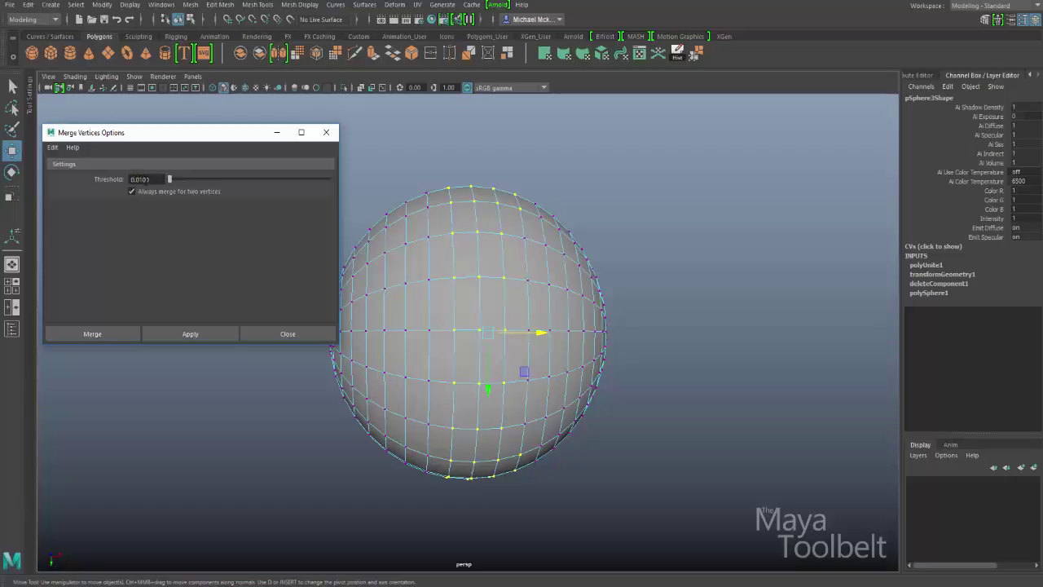
left_click_drag(561, 212, 501, 225, "alt")
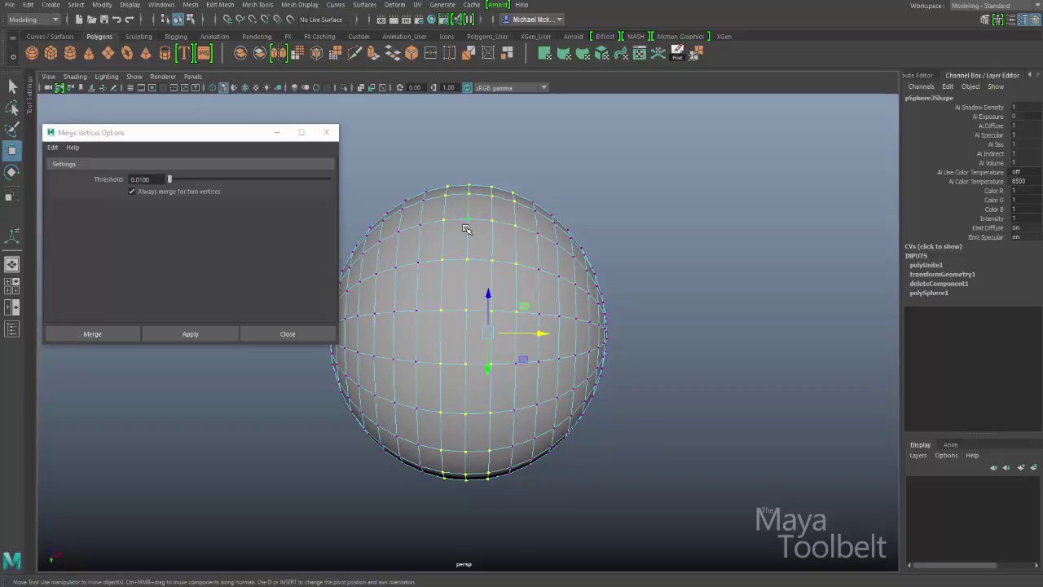
left_click_drag(567, 280, 570, 234, "alt")
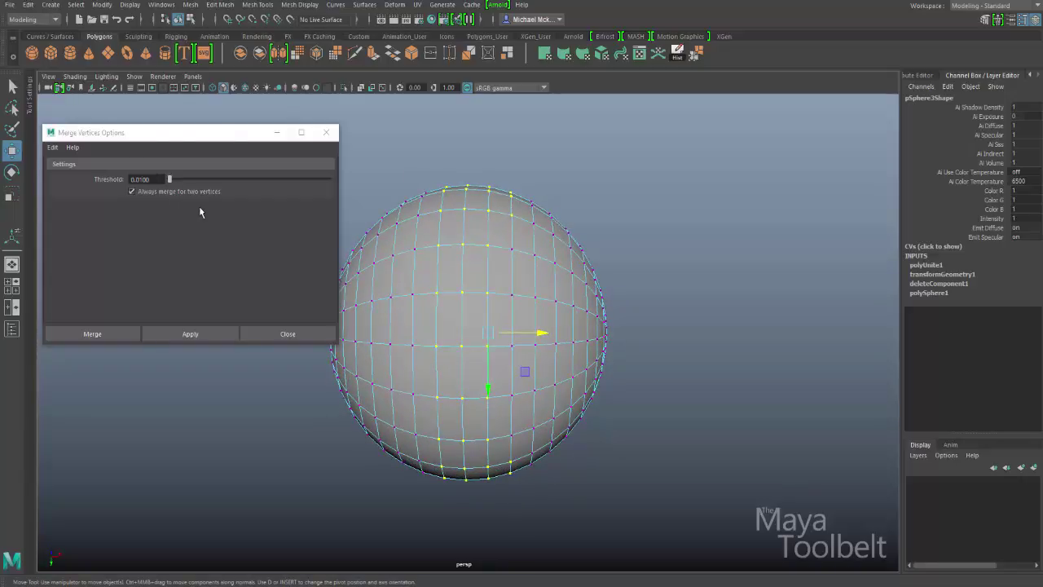
left_click_drag(489, 193, 350, 204, "alt")
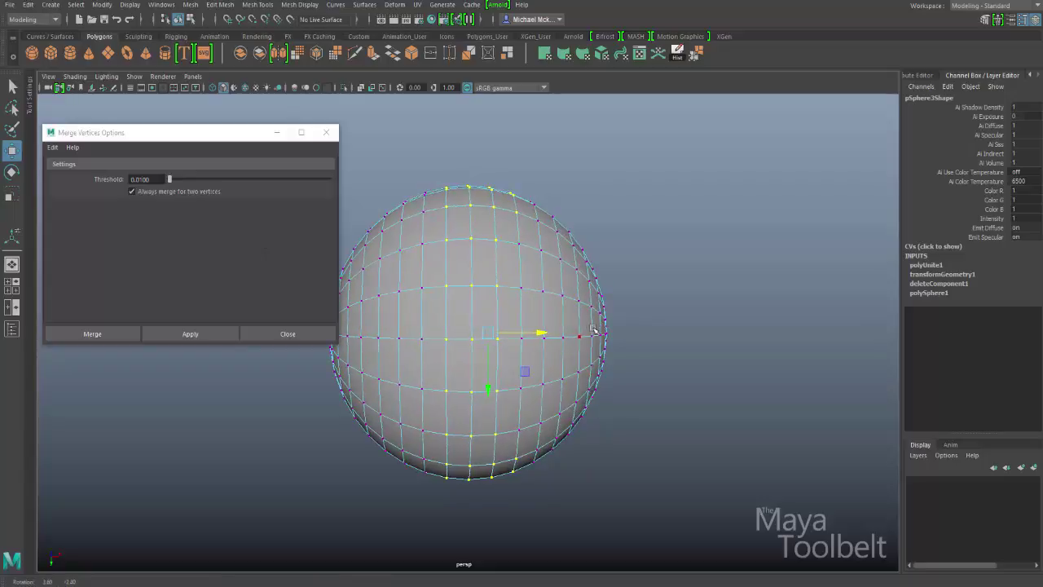
left_click(93, 333)
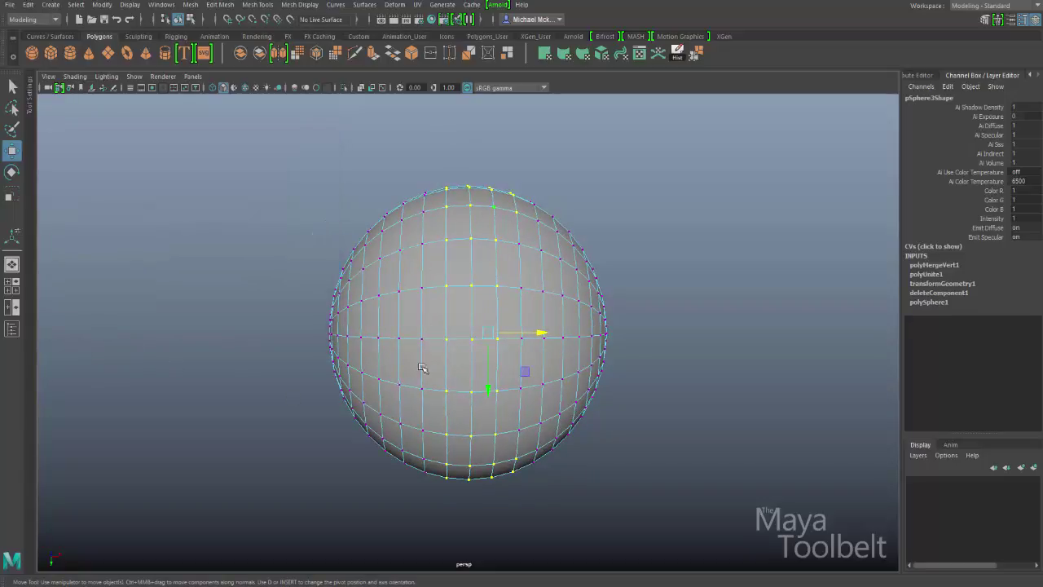
Select the faces on one half of the merged sphere, inspect the seam from several angles, and return to object selection.
left_click_drag(441, 392, 602, 317, "alt")
right_click_drag(575, 284, 580, 301)
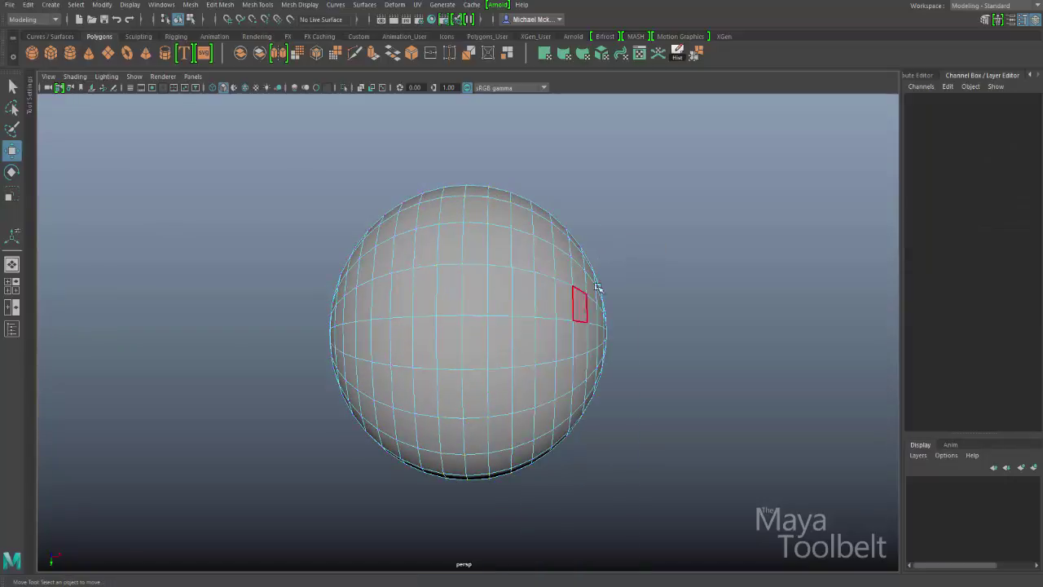
left_click_drag(655, 152, 484, 526)
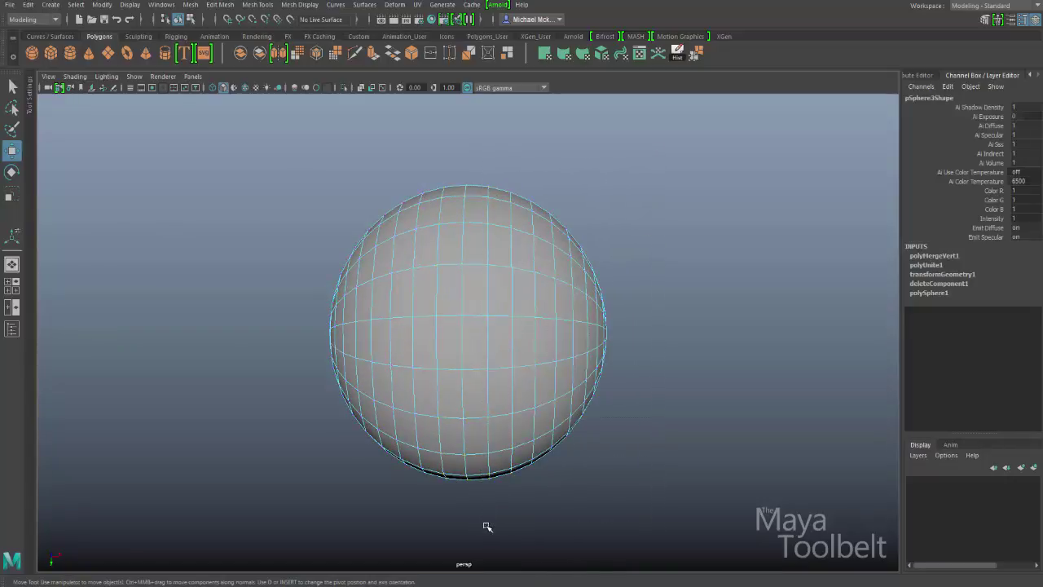
left_click_drag(579, 302, 768, 342, "alt")
left_click_drag(501, 321, 460, 237, "alt")
mouse_move(649, 194)
left_mouse_down("alt")
mouse_move(654, 298)
mouse_move(624, 288)
mouse_move(652, 209)
left_mouse_up("alt")
key("ctrl+z")
left_click_drag(473, 214, 465, 200, "alt")
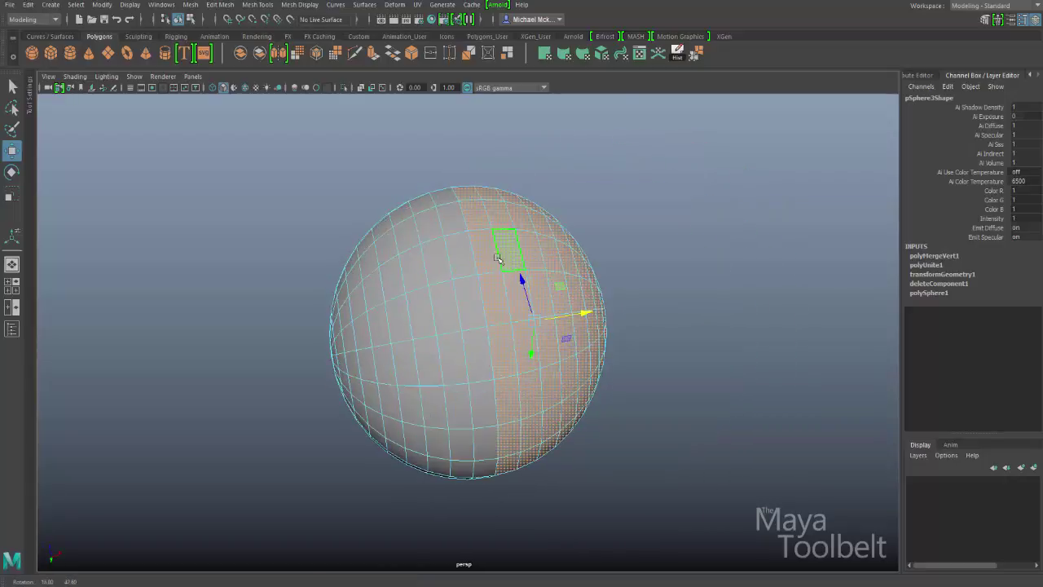
left_click_drag(507, 439, 512, 386, "alt")
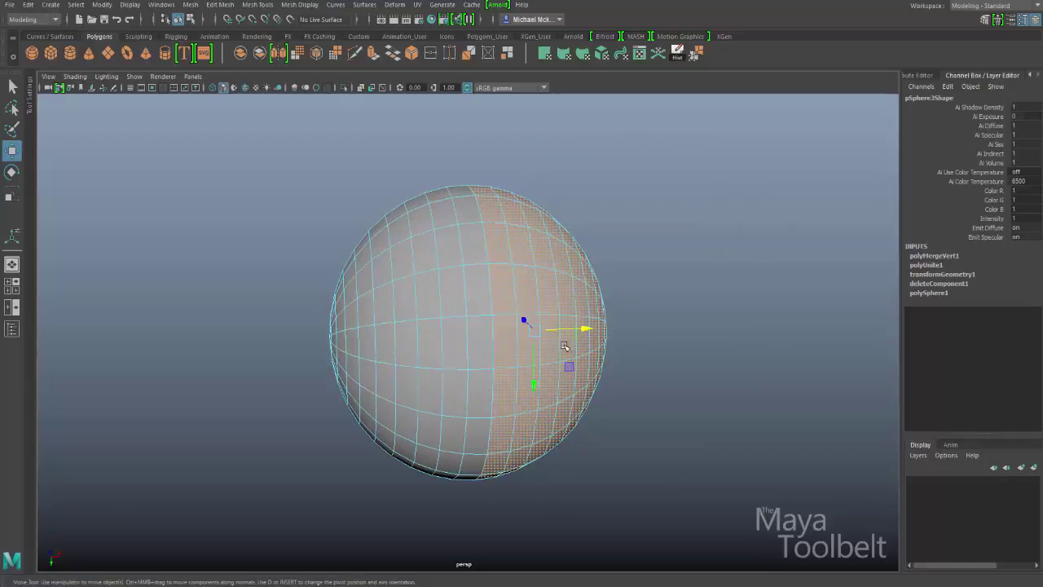
left_click(176, 20)
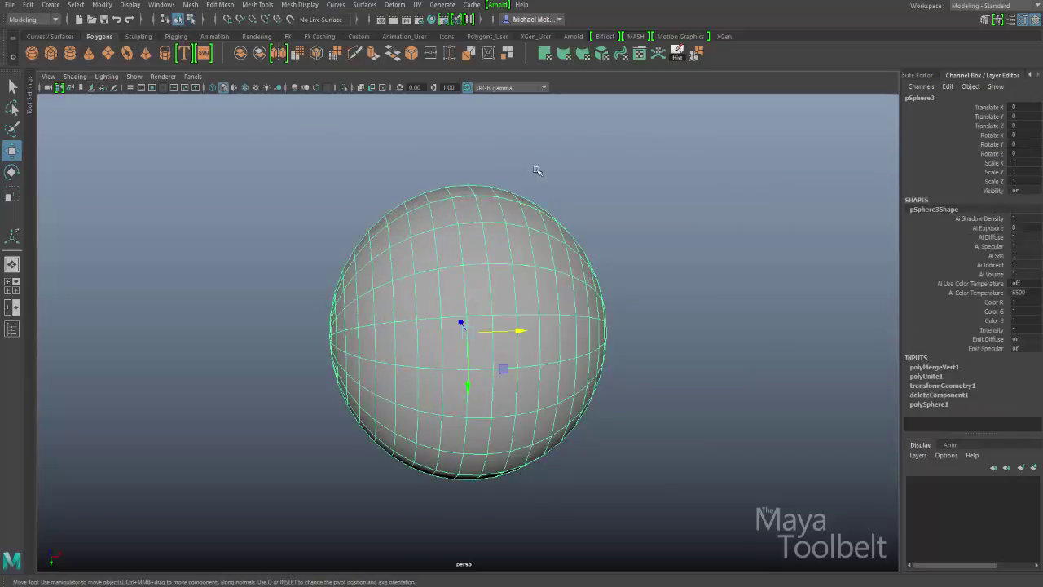
Deselect the sphere and examine the shading along its seam.
left_click(627, 207)
left_click_drag(673, 260, 606, 354, "alt")
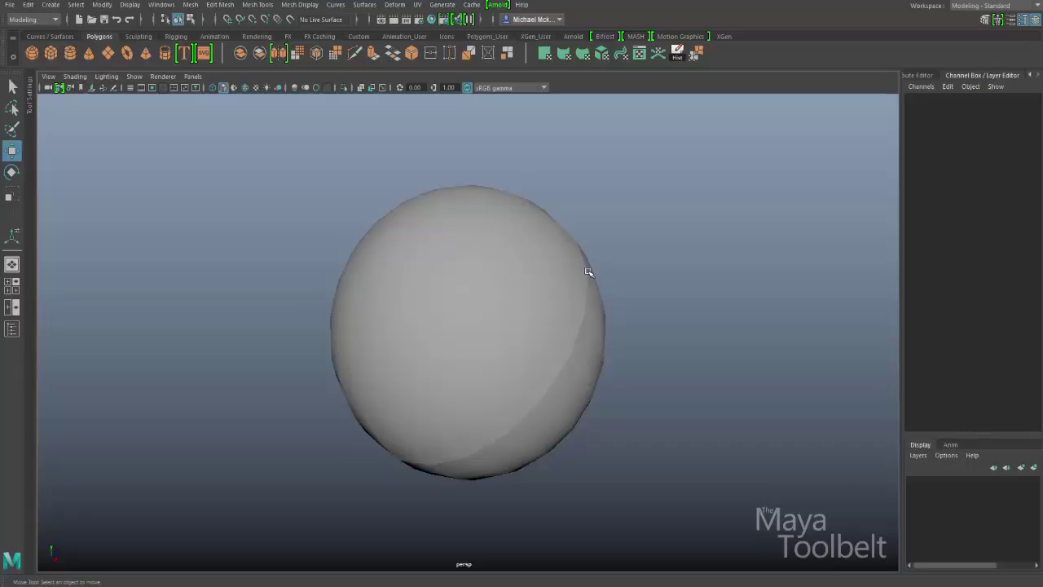
mouse_move(492, 452)
left_mouse_down("alt")
mouse_move(705, 419)
mouse_move(720, 396)
mouse_move(705, 452)
mouse_move(636, 387)
mouse_move(691, 366)
mouse_move(717, 379)
left_mouse_up("alt")
Select the sphere and soften its edges with Soften Edge to smooth the shading across the seam.
left_click(537, 309)
left_click_drag(537, 310, 521, 288, "alt")
right_click_drag(497, 246, 475, 241)
left_click_drag(522, 233, 565, 209, "alt")
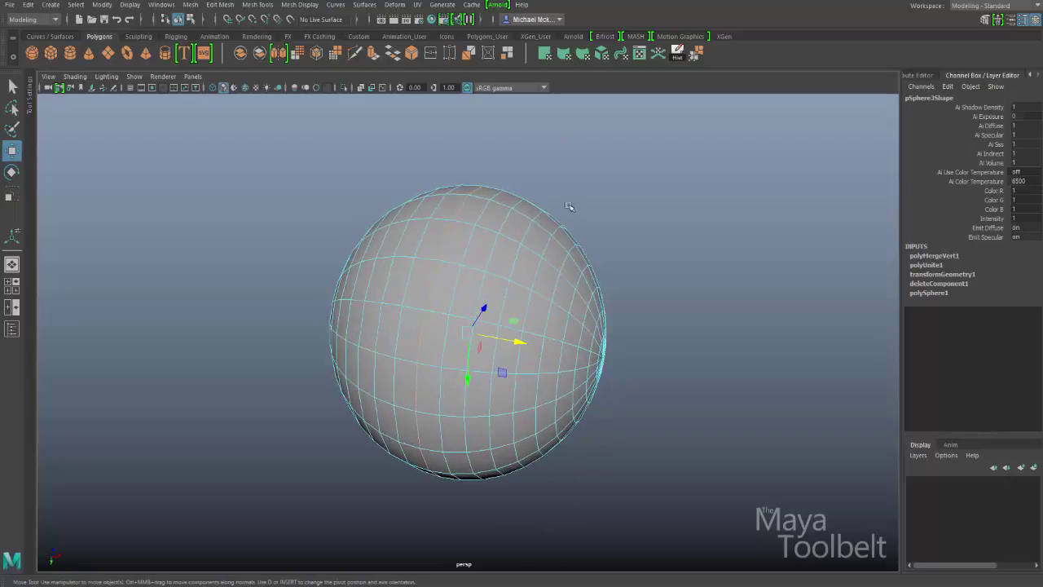
left_click(298, 5)
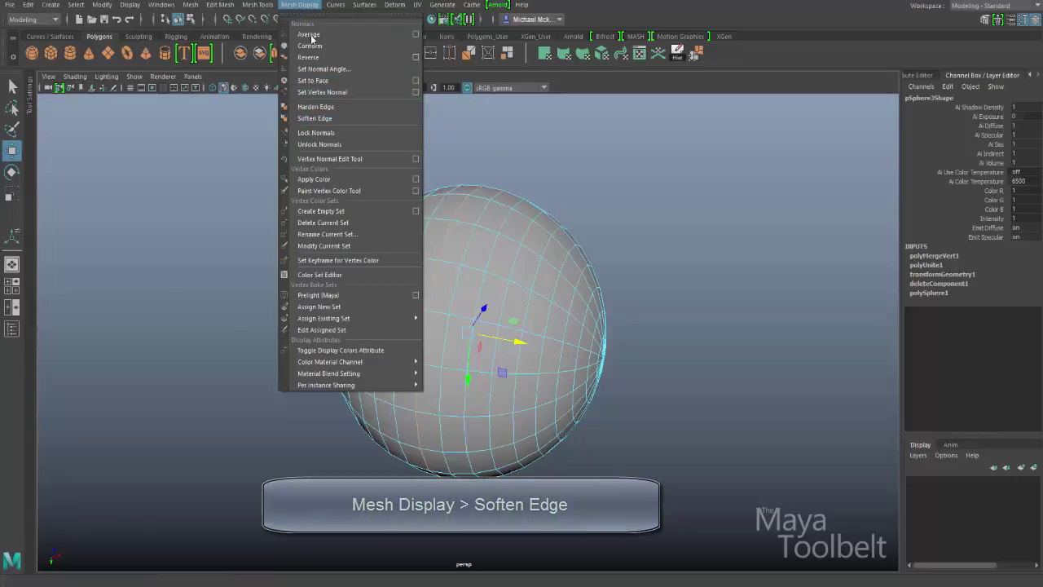
left_click(319, 121)
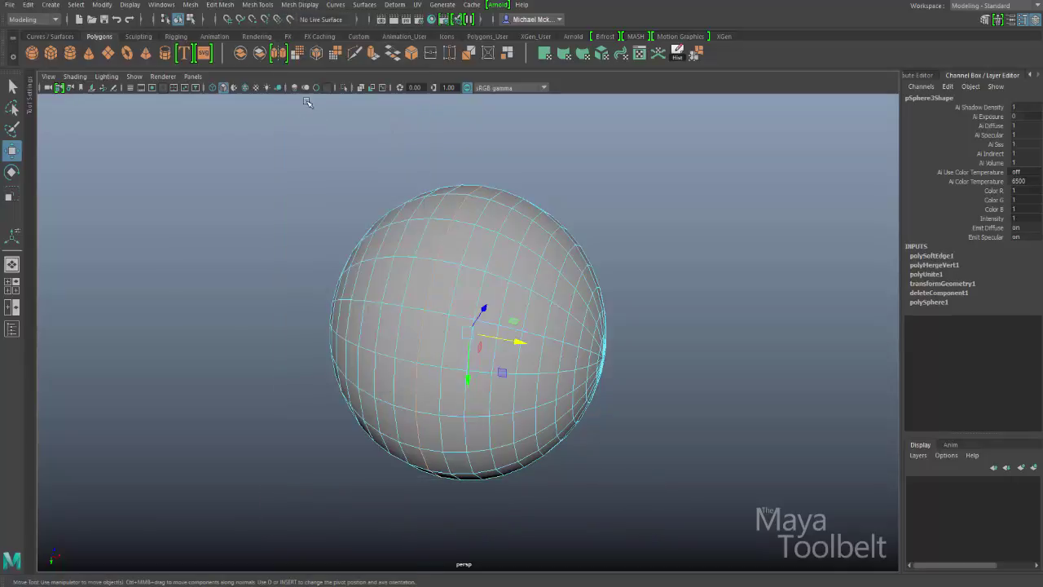
Return to object selection, deselect the sphere, and examine its softened shading from several angles.
left_click(178, 19)
left_click(268, 326)
left_click_drag(268, 326, 325, 400, "alt")
left_click_drag(400, 421, 359, 321, "alt")
left_click_drag(285, 431, 526, 296, "alt")
Select the sphere and delete its construction history.
left_click(508, 380)
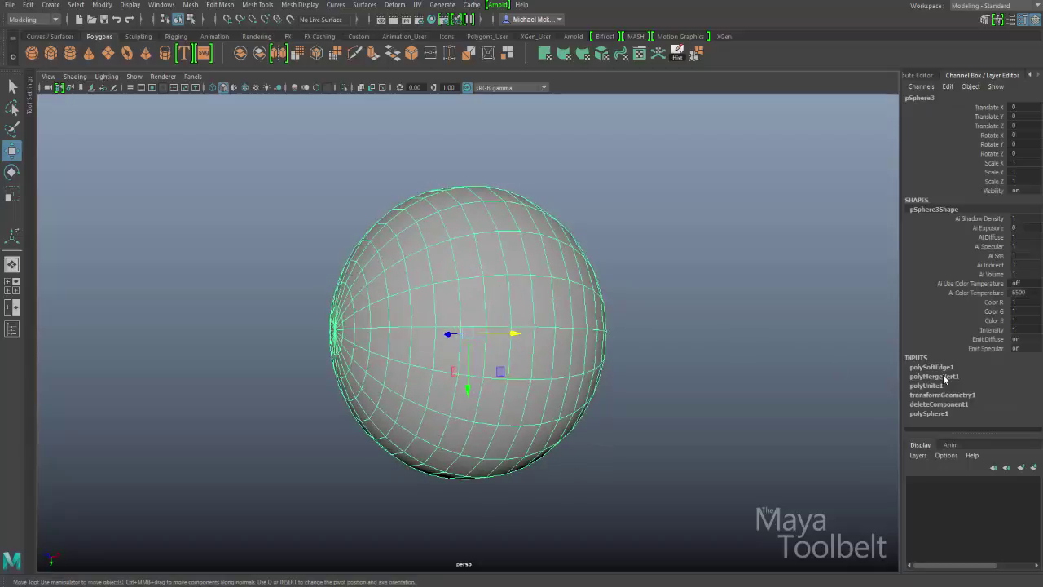
left_click_drag(644, 249, 494, 283, "alt")
left_click_drag(569, 255, 624, 252, "alt")
left_click_drag(583, 295, 502, 167, "alt")
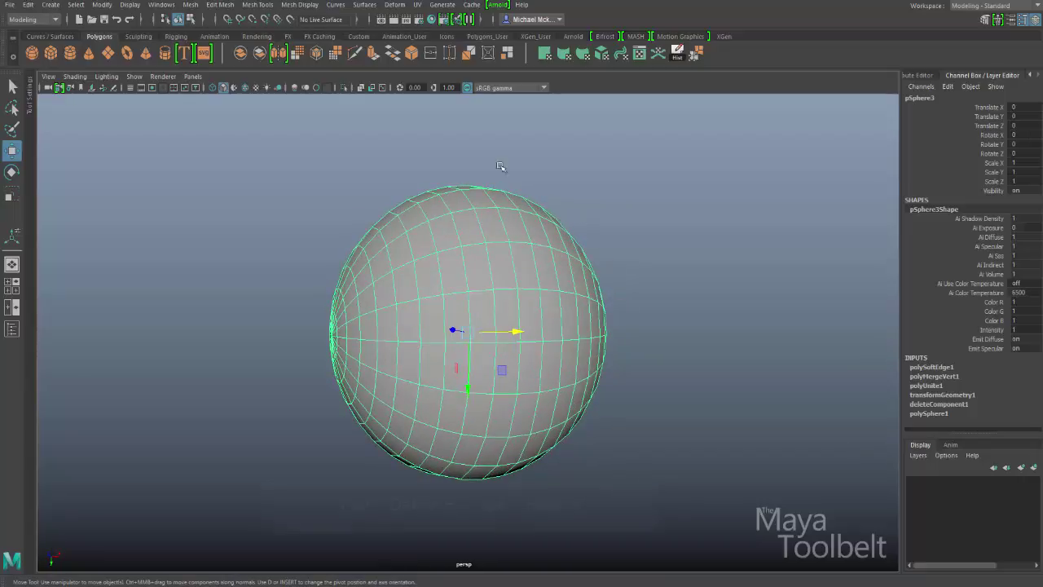
left_click(28, 5)
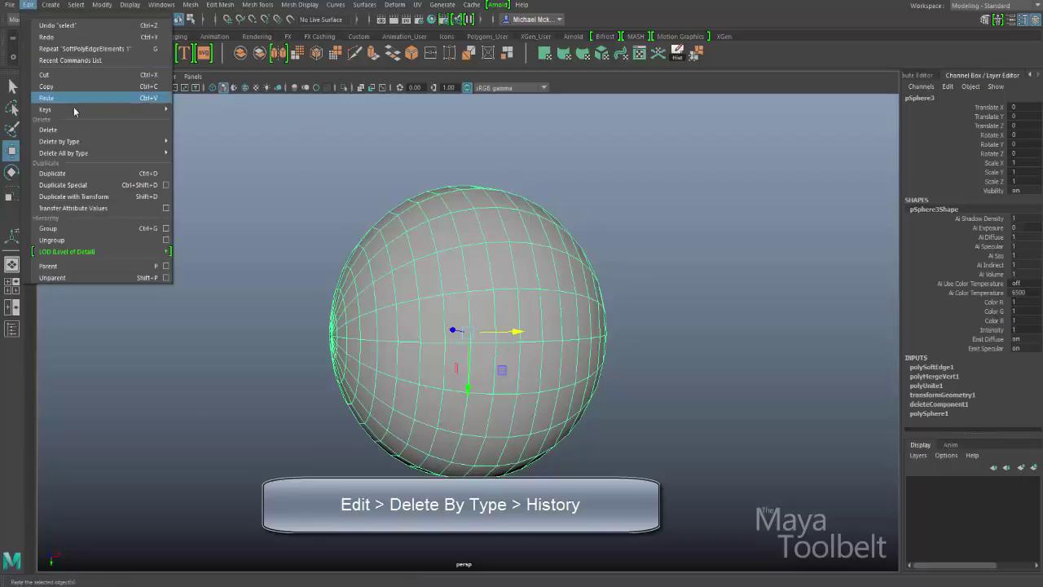
mouse_move(75, 145)
left_click(198, 152)
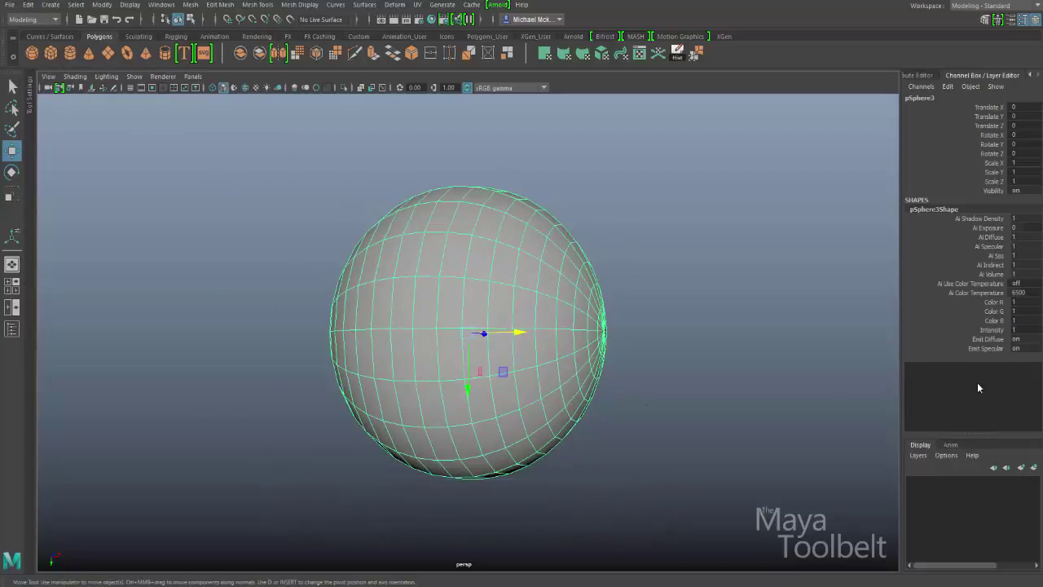
Deselect the sphere and check its surface shading from another angle.
left_click(638, 345)
key("ctrl+z")
mouse_move(580, 369)
left_mouse_down("alt")
mouse_move(615, 364)
mouse_move(595, 364)
mouse_move(612, 298)
mouse_move(614, 380)
mouse_move(758, 373)
mouse_move(740, 357)
left_mouse_up("alt")
left_click(659, 377)
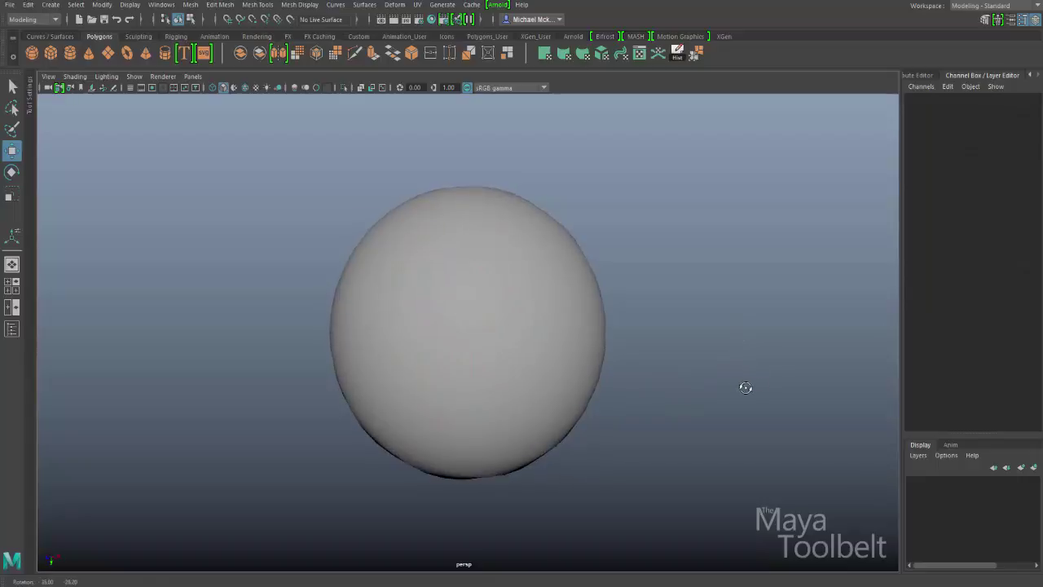
Delete all faces on the sphere's positive X half and return to object selection.
left_click(580, 269)
left_click_drag(643, 468, 585, 254, "alt")
right_click(569, 252)
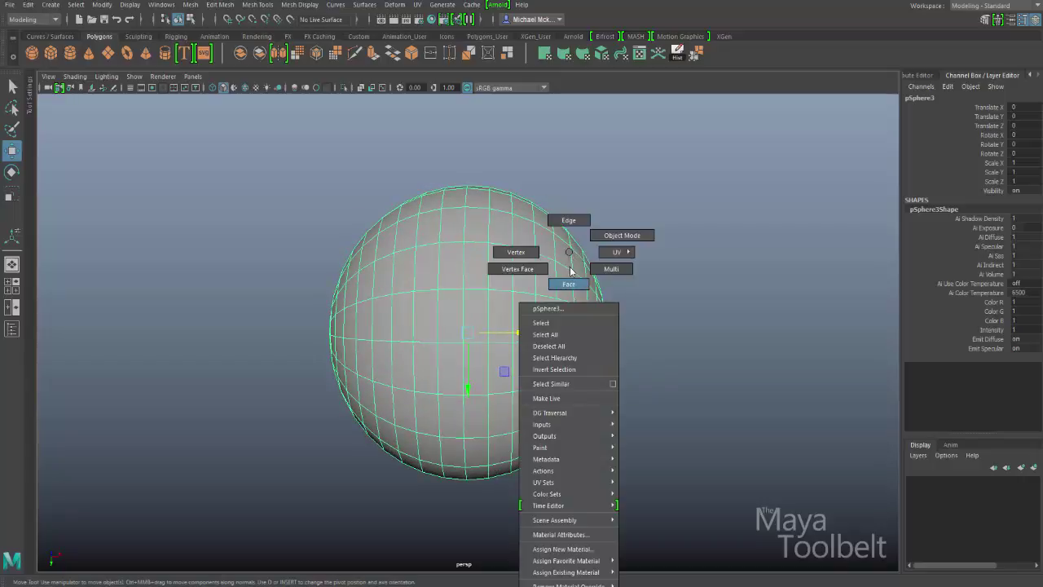
left_click(571, 282)
left_click_drag(671, 121, 489, 517)
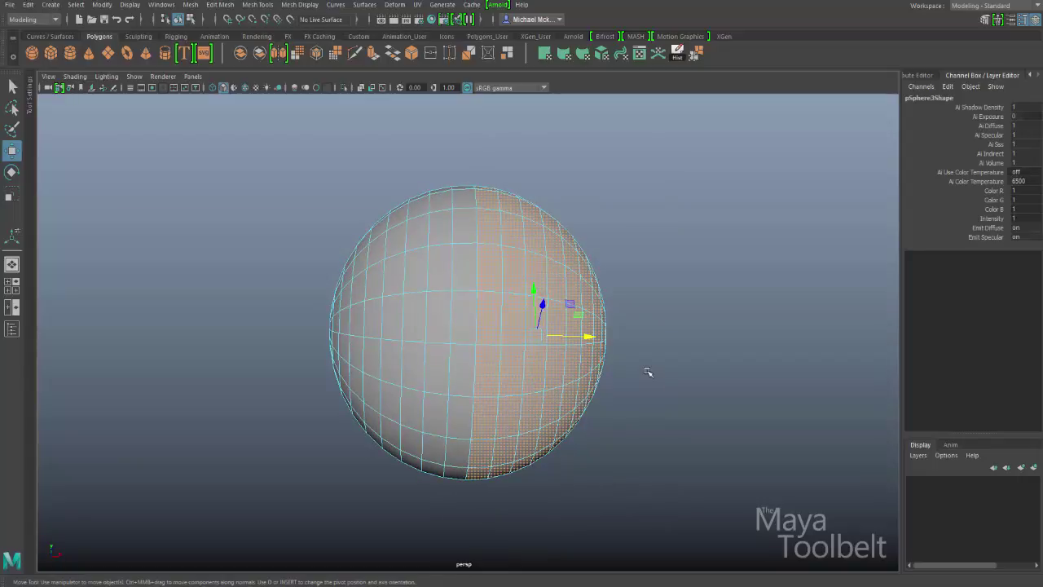
key("Delete")
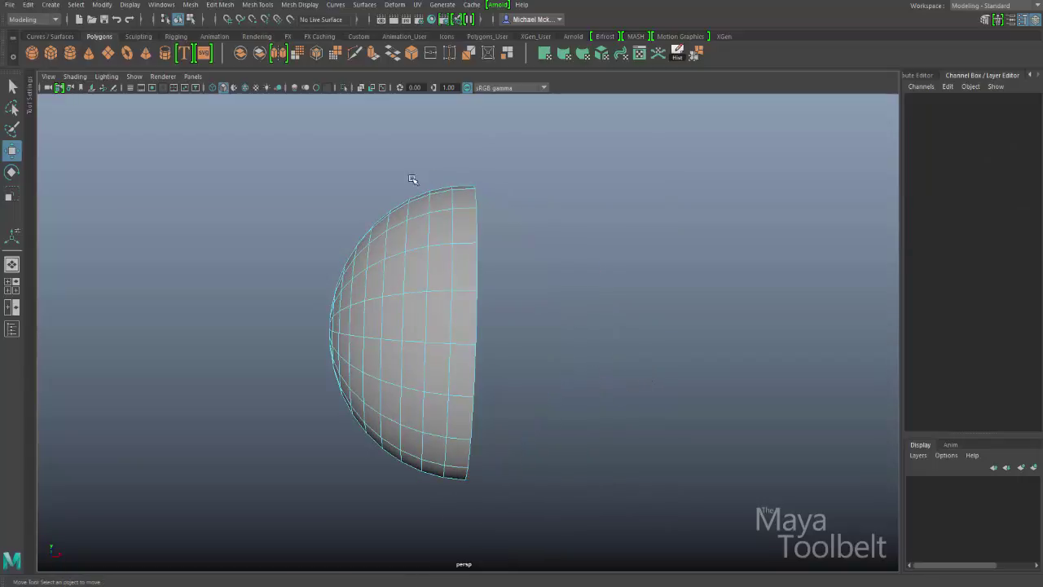
left_click(178, 18)
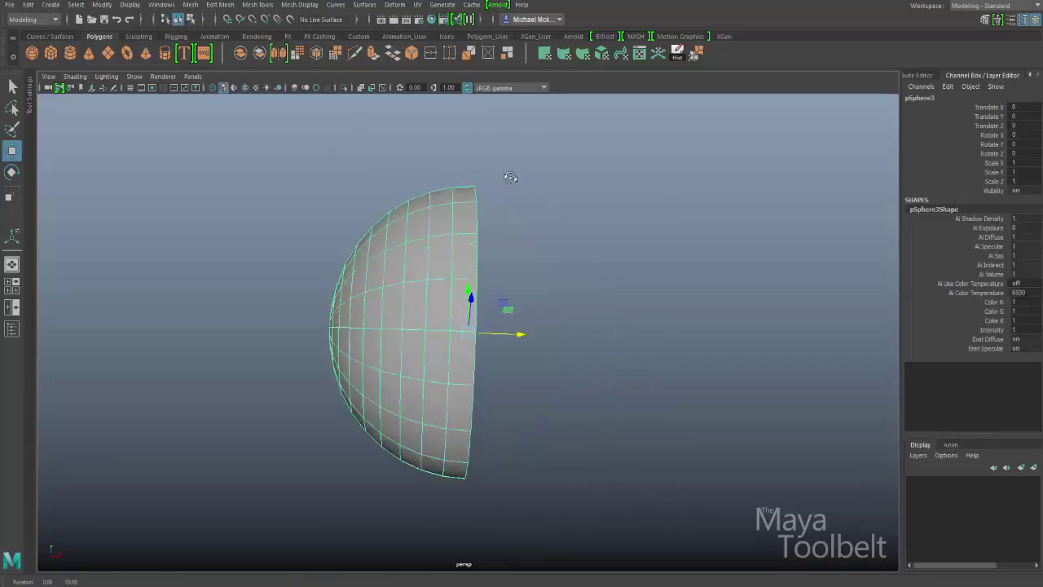
left_click_drag(510, 174, 513, 159, "alt")
left_click_drag(576, 228, 648, 291, "alt")
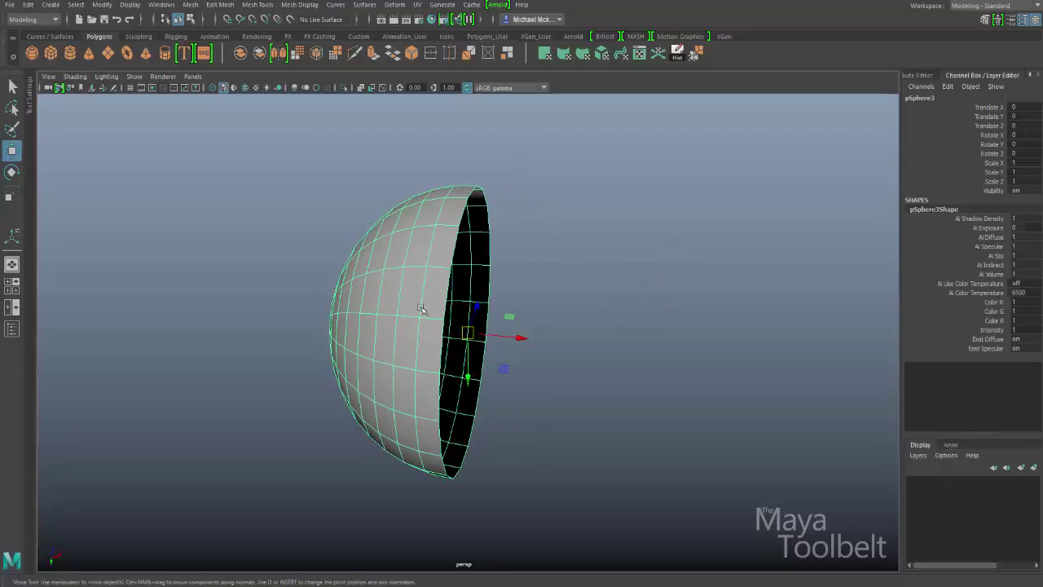
Try to mirror the half sphere across the world X axis in the negative direction with the current Mirror settings.
left_click(190, 5)
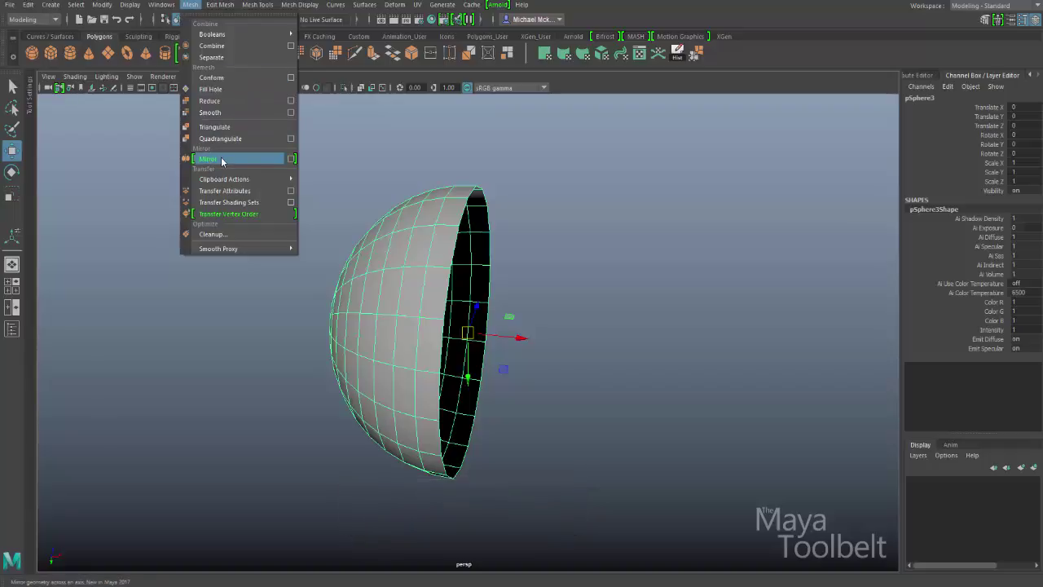
left_click(251, 160)
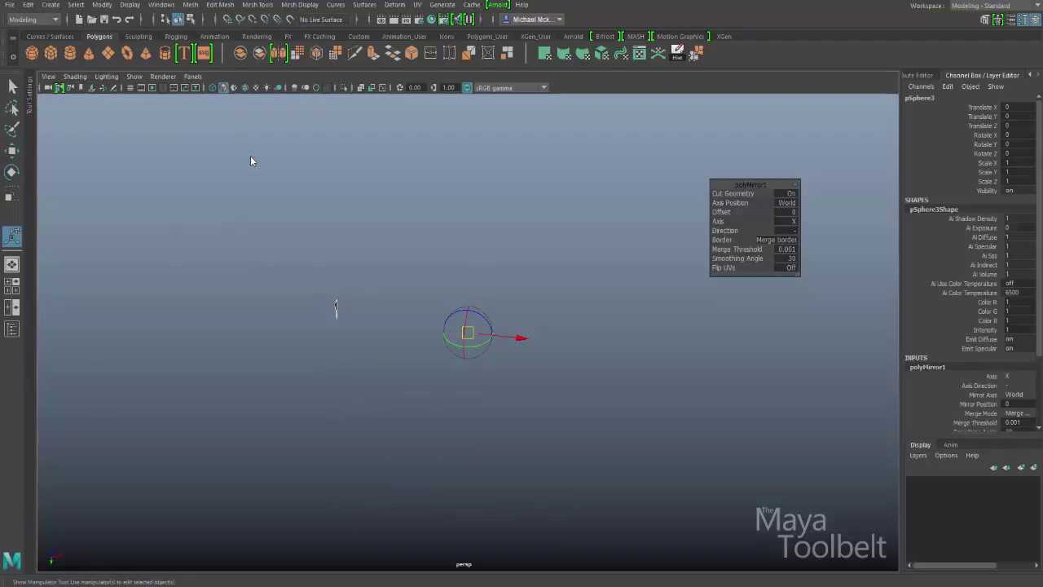
left_click_drag(396, 175, 549, 200, "alt")
left_click_drag(549, 199, 505, 205, "alt")
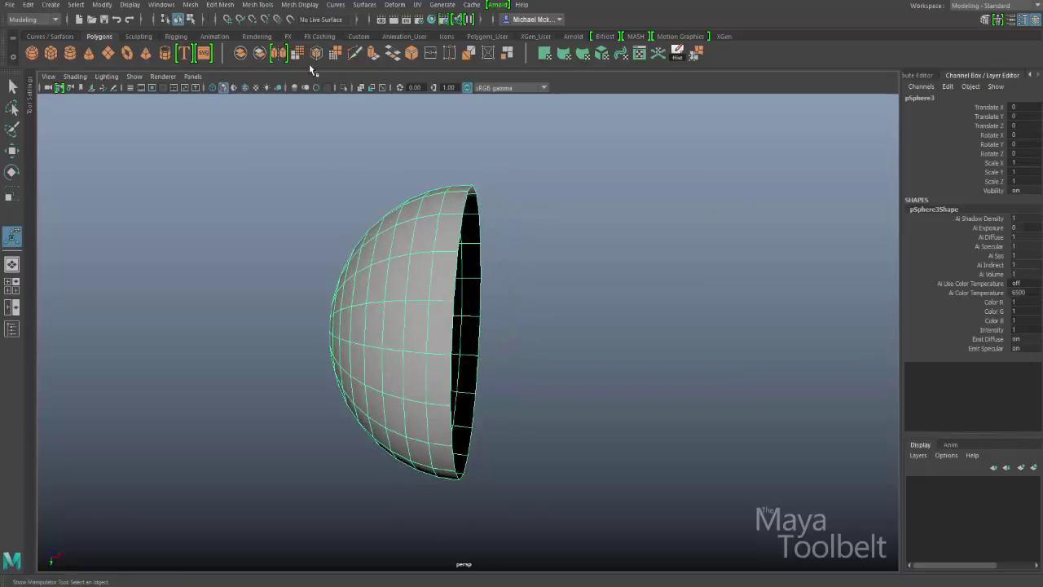
Open the Mirror options and reset them to their defaults.
left_click(189, 5)
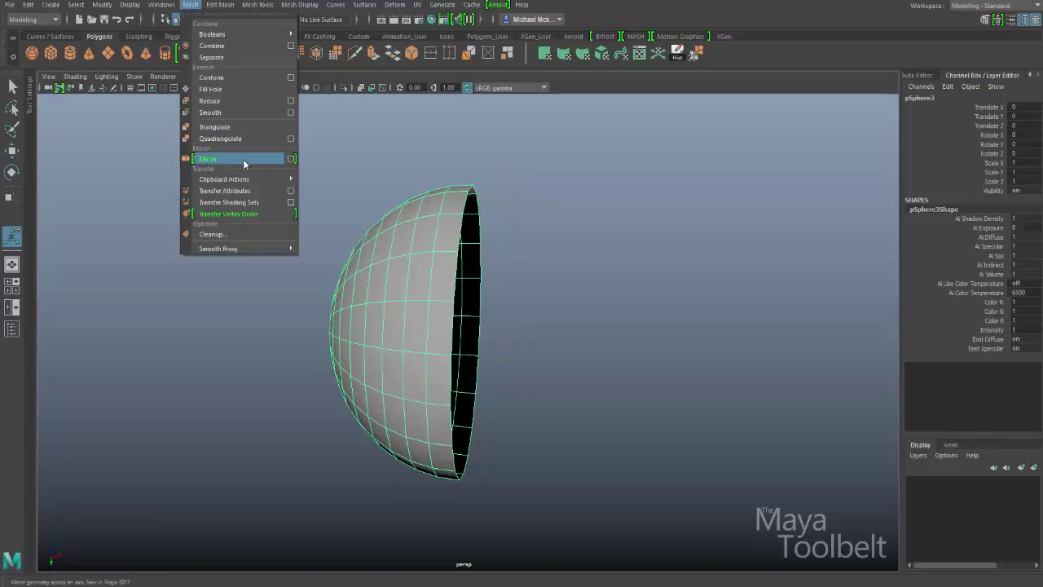
left_click(290, 158)
left_click(60, 146)
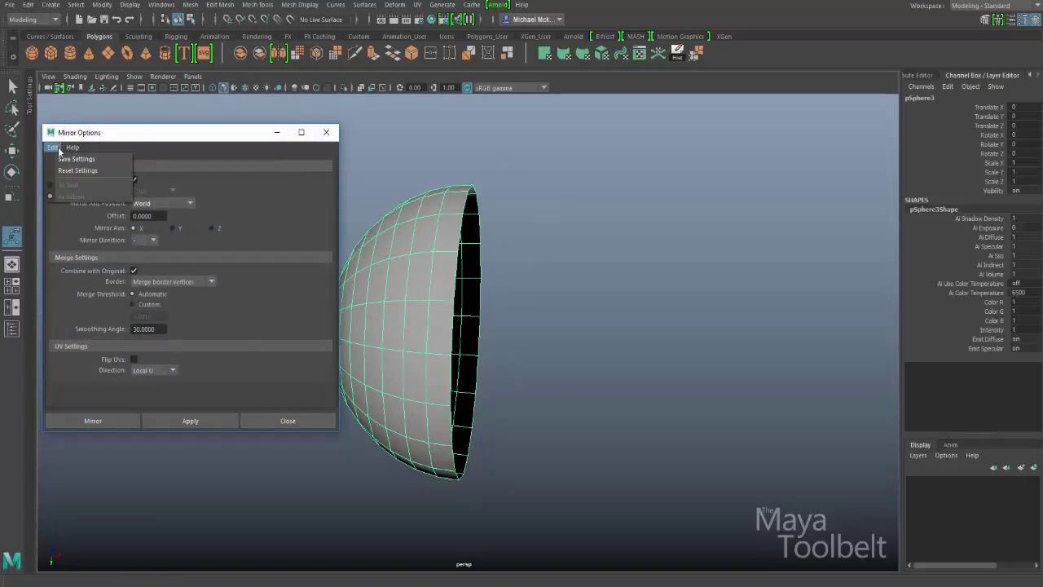
left_click(70, 167)
left_click_drag(203, 133, 200, 110)
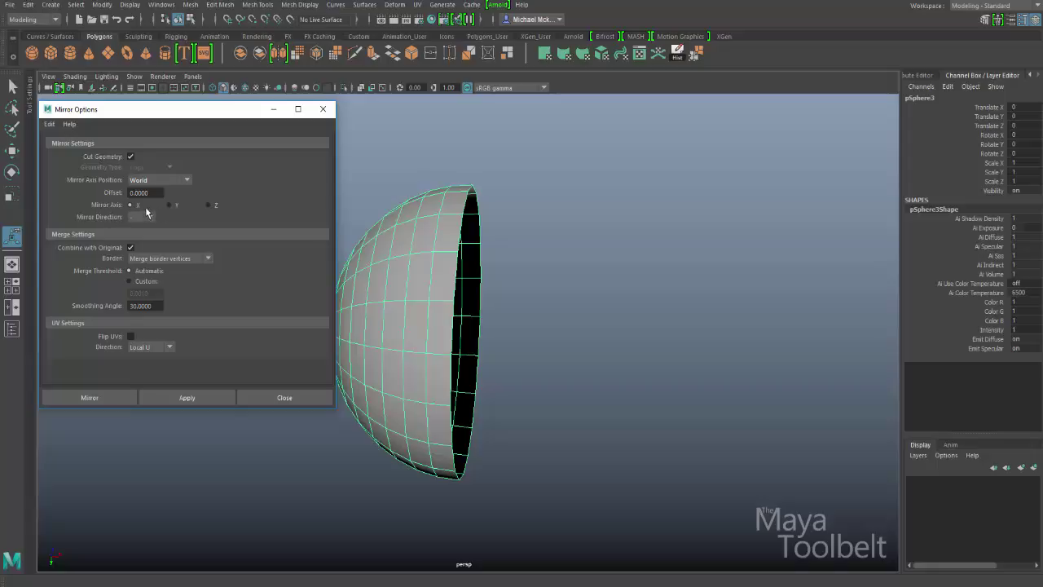
Check the half sphere's orientation against the X axis and set the mirror direction to positive (+).
mouse_move(573, 298)
left_mouse_down("alt")
mouse_move(586, 298)
mouse_move(554, 301)
left_mouse_up("alt")
key("w")
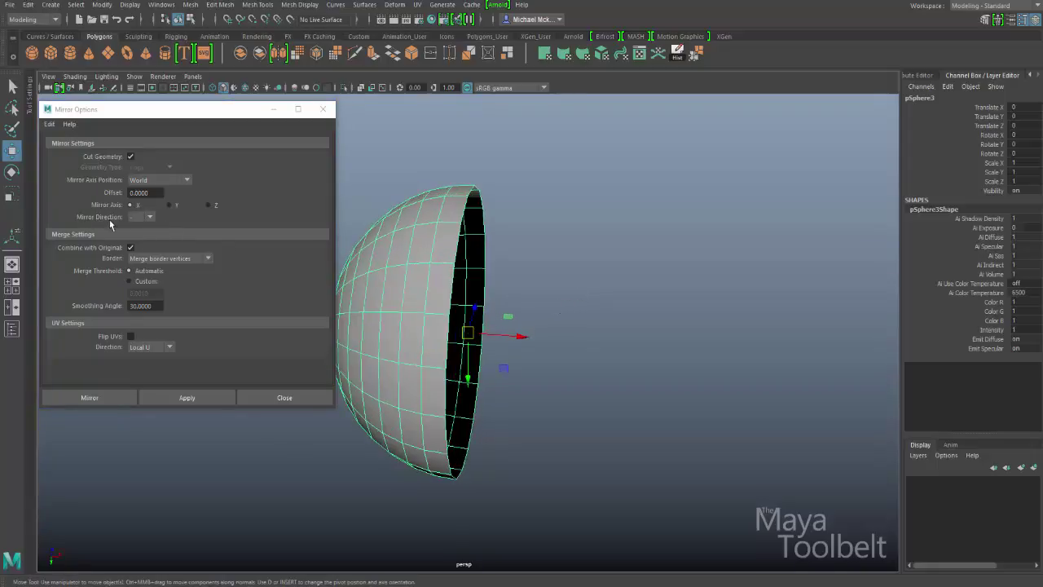
left_click_drag(548, 285, 505, 317, "alt")
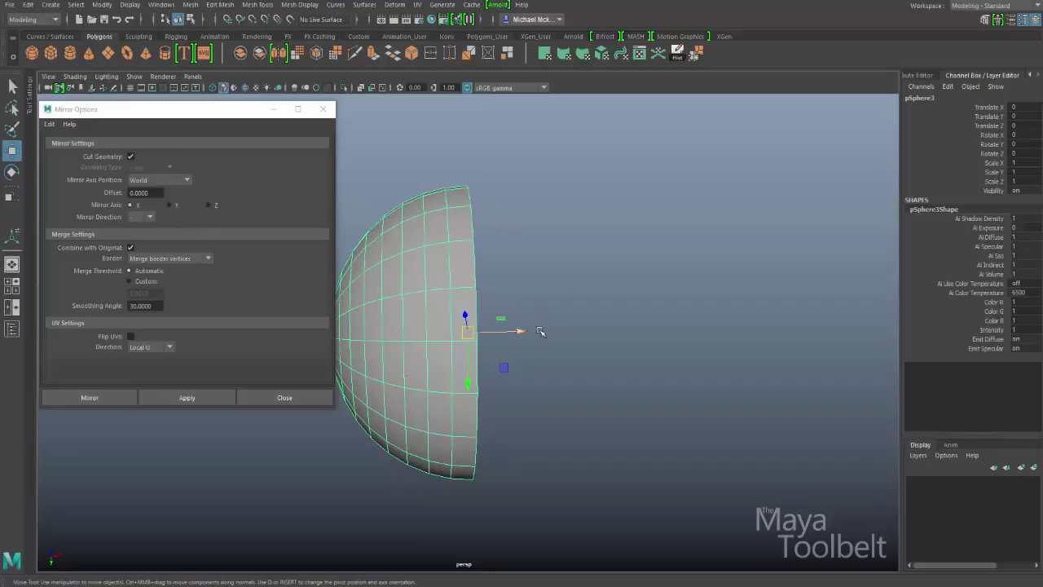
left_click(145, 217)
left_click(140, 234)
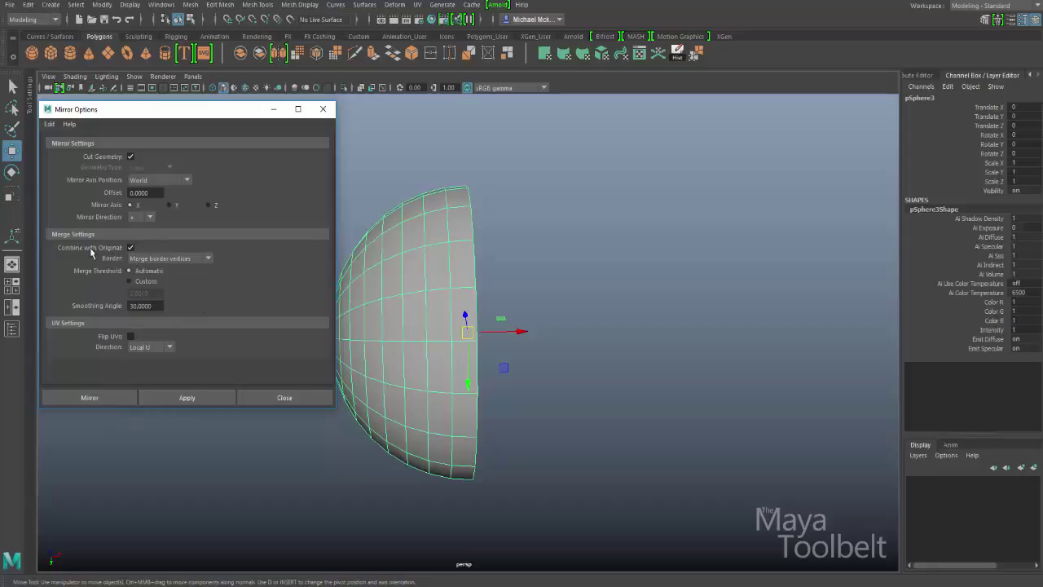
Set the mirror's smoothing angle to 180 and the merge threshold to Automatic.
left_click(146, 281)
left_click_drag(155, 293, 118, 300)
left_click(133, 270)
double_click(130, 306)
type("180")
key("Return")
mouse_move(160, 113)
left_mouse_down()
mouse_move(181, 108)
mouse_move(163, 99)
mouse_move(162, 111)
left_mouse_up()
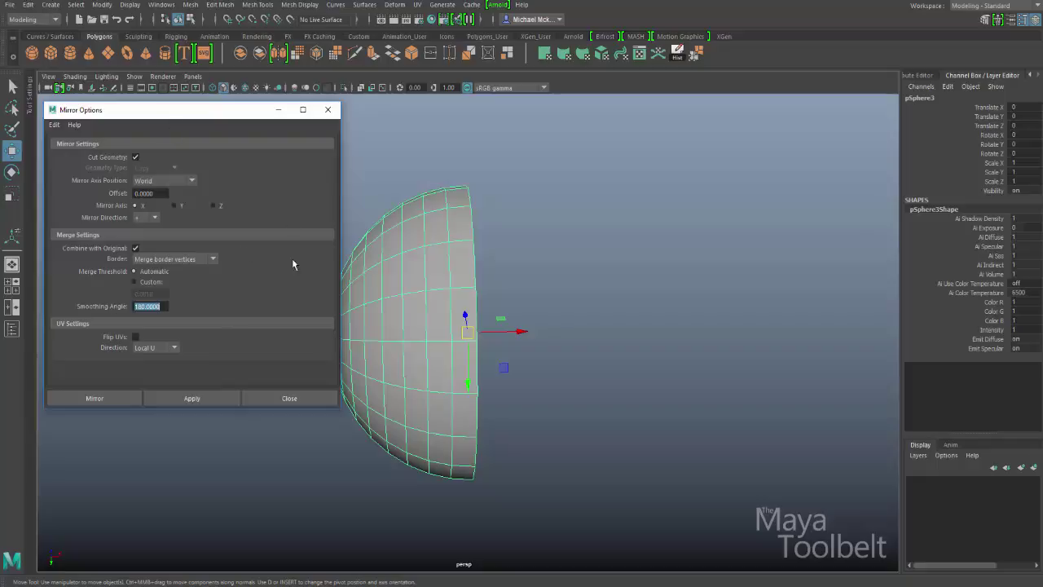
Mirror the half sphere across the world X axis in the positive direction, combining it with the original and merging the border vertices.
left_click(92, 397)
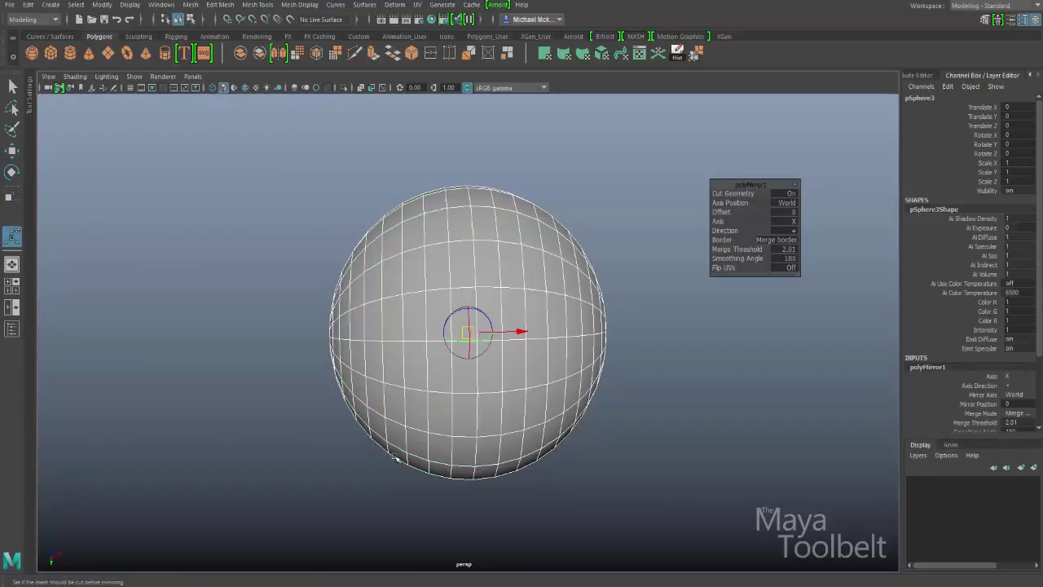
left_click(565, 233)
left_click(593, 263)
left_click_drag(593, 263, 464, 355, "alt")
Pull the faces of the mirrored half outward along X to test the merged seam, and undo the move.
right_click_drag(524, 266, 526, 297)
left_click_drag(678, 156, 483, 515)
key("w")
left_click_drag(583, 341, 813, 352)
left_click_drag(734, 350, 620, 241, "alt")
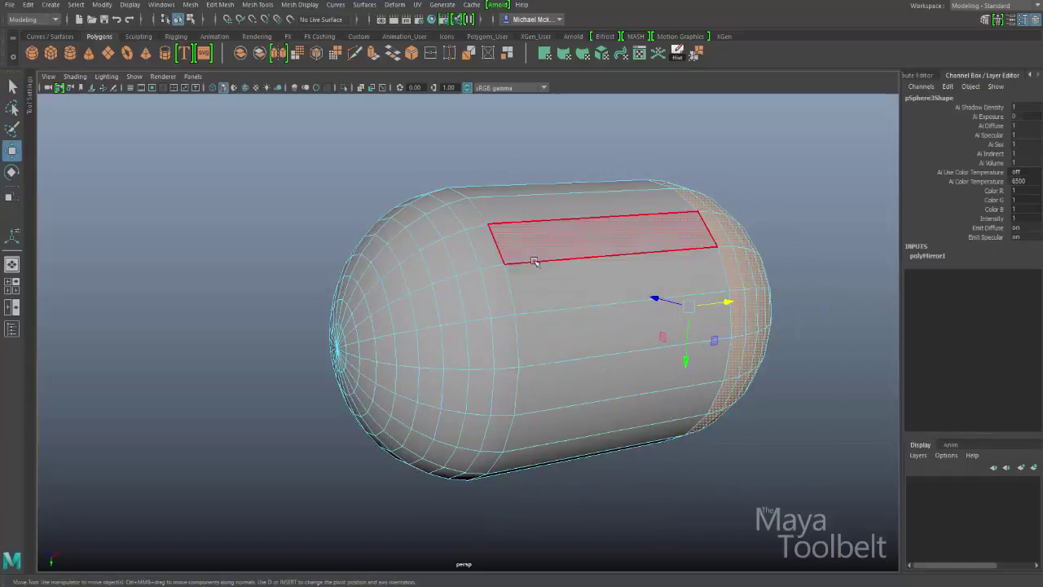
key("ctrl+z")
key("ctrl+z")
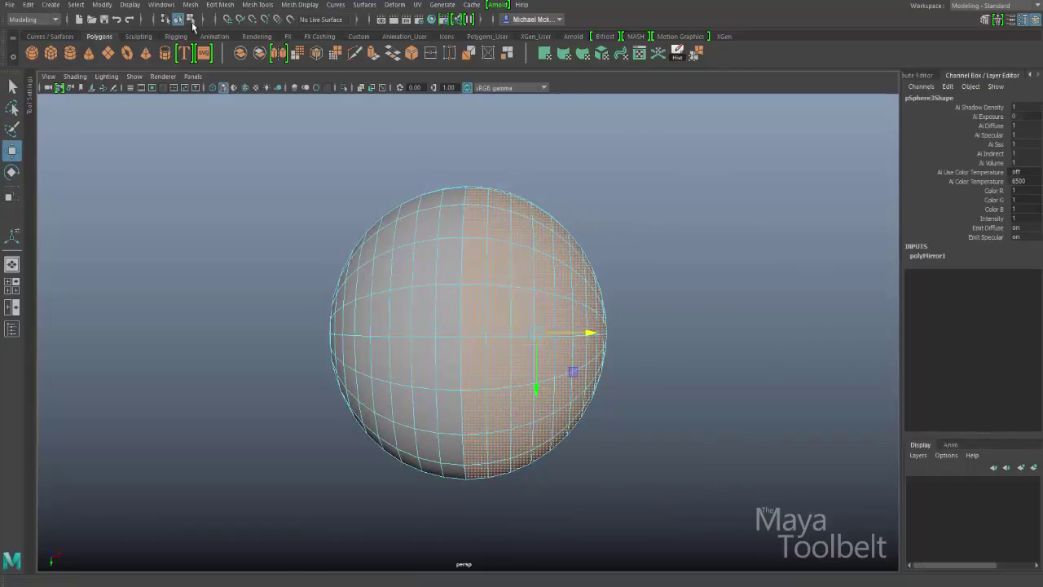
Return to object selection and select the whole mirrored sphere.
left_click(177, 19)
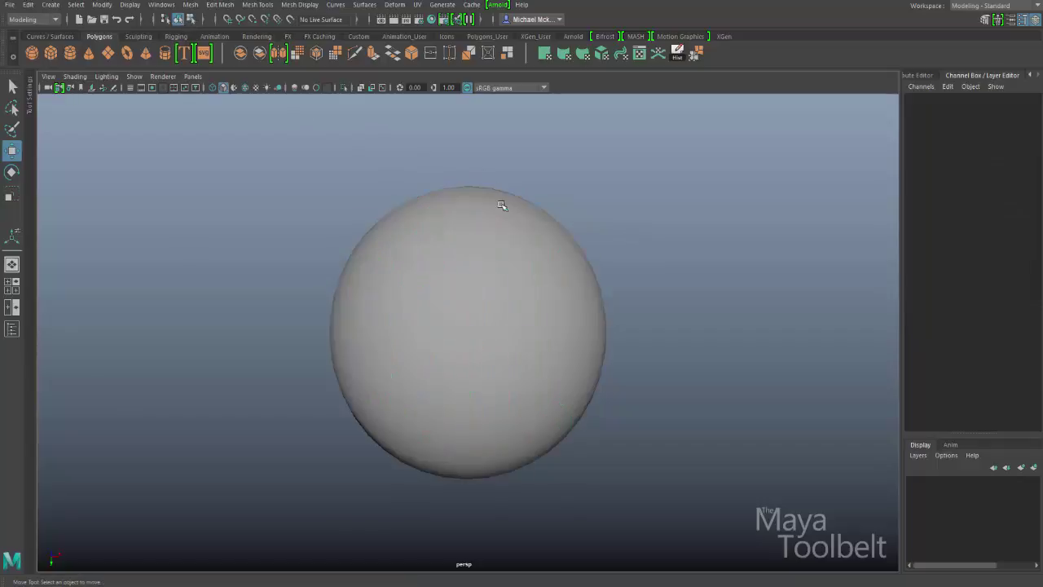
left_click(517, 300)
left_click(654, 342)
left_click(570, 317)
left_click_drag(570, 317, 651, 324, "alt")
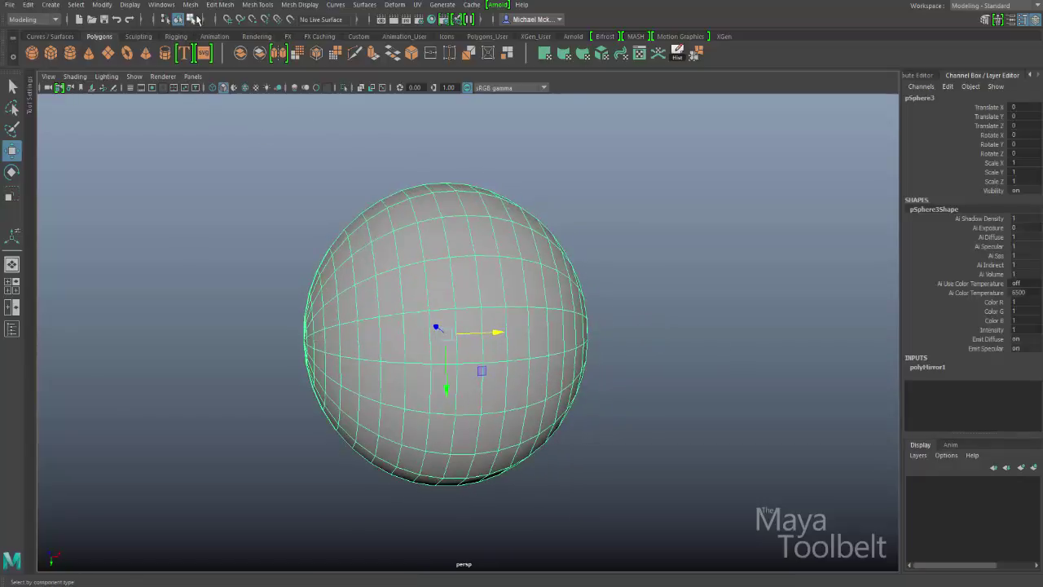
Review the Mirror options for axis position, direction, border merging and smoothing angle, comparing them with the sphere, and close them.
left_click(190, 5)
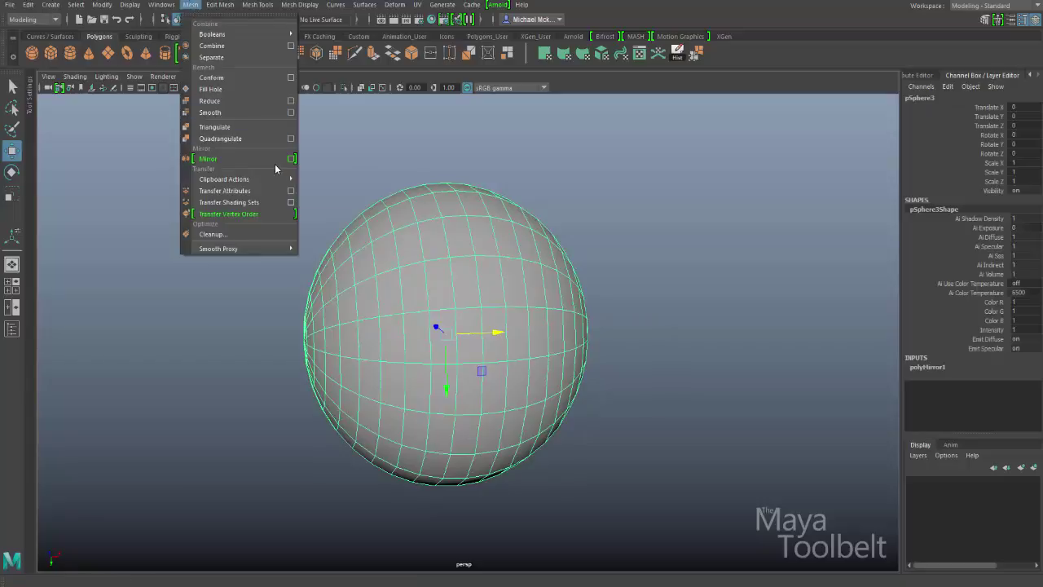
left_click(290, 158)
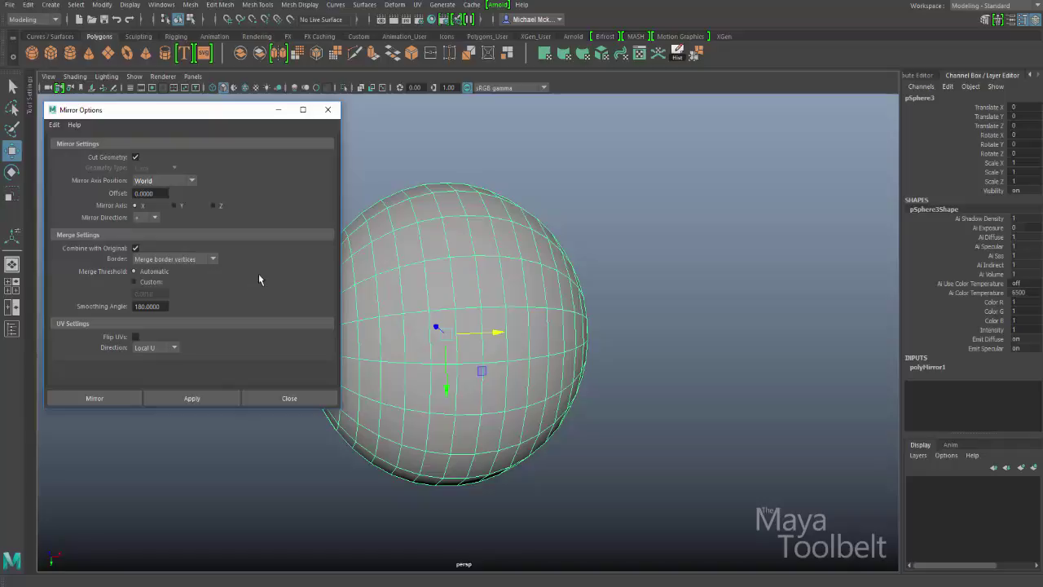
left_click_drag(573, 284, 568, 277, "alt")
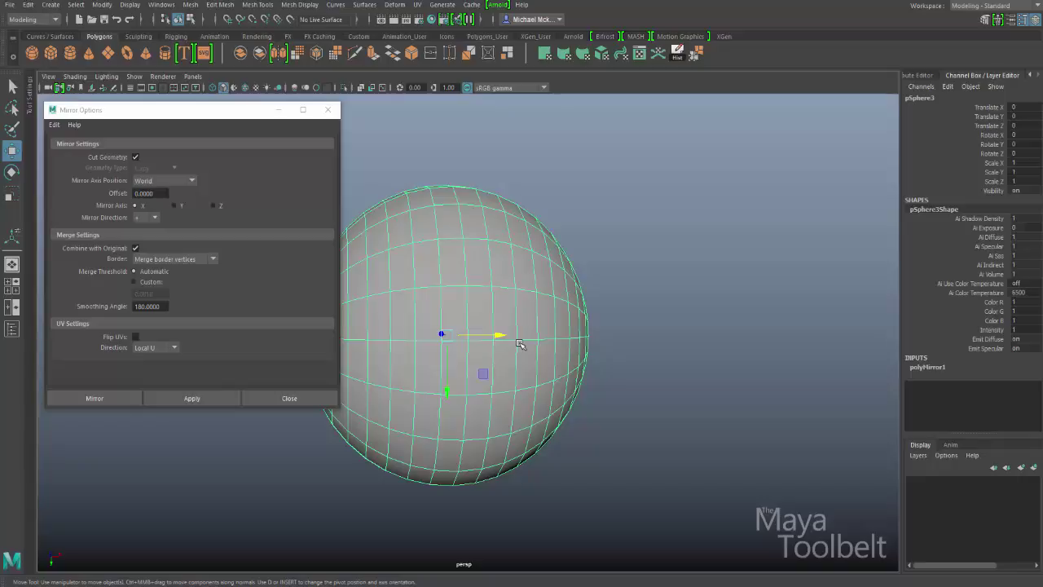
left_click(672, 291)
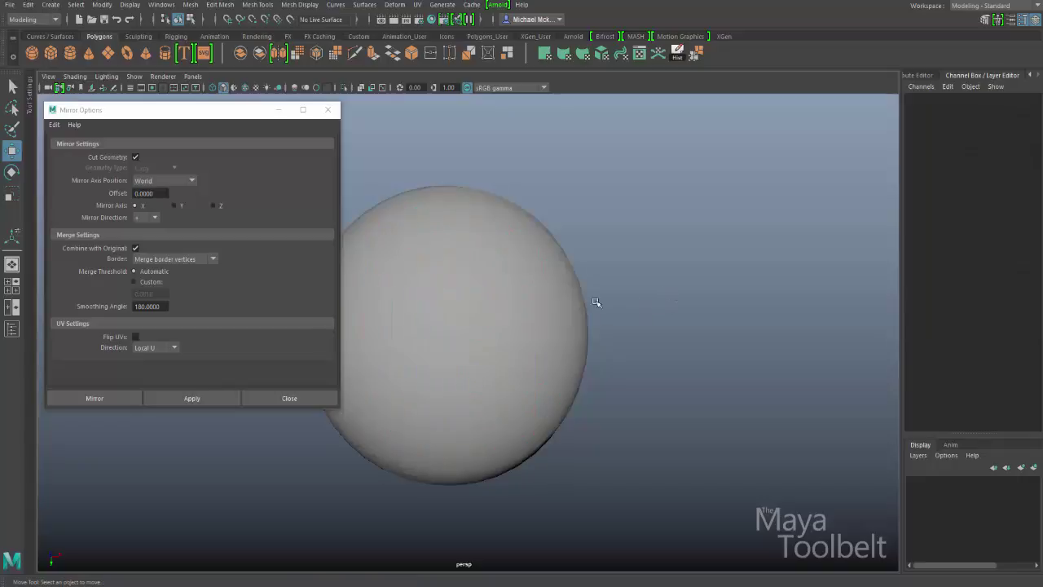
left_click(268, 398)
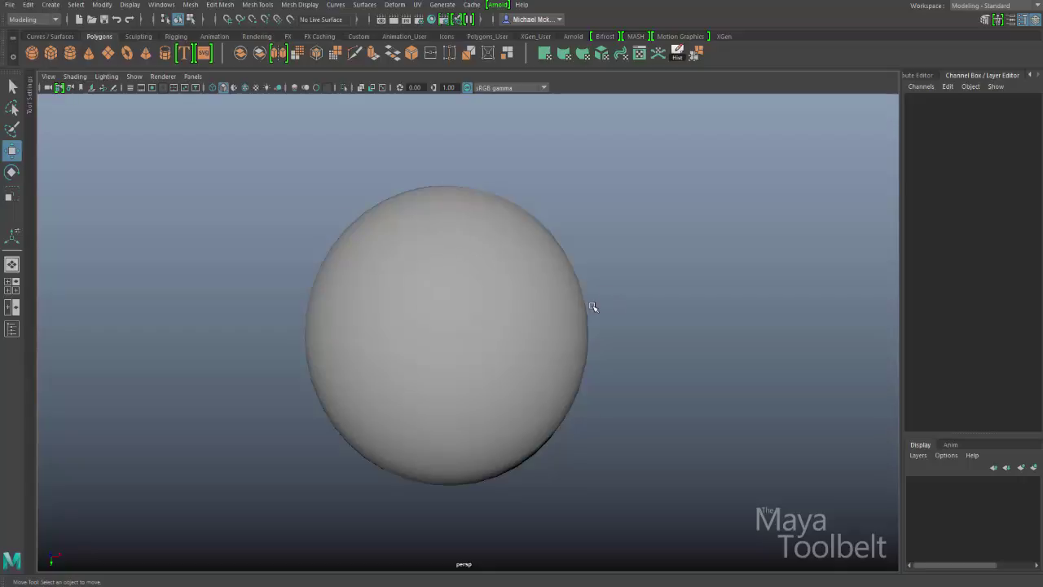
Delete the faces of the sphere's mirrored half on the positive X side and return to object selection.
left_click(537, 314)
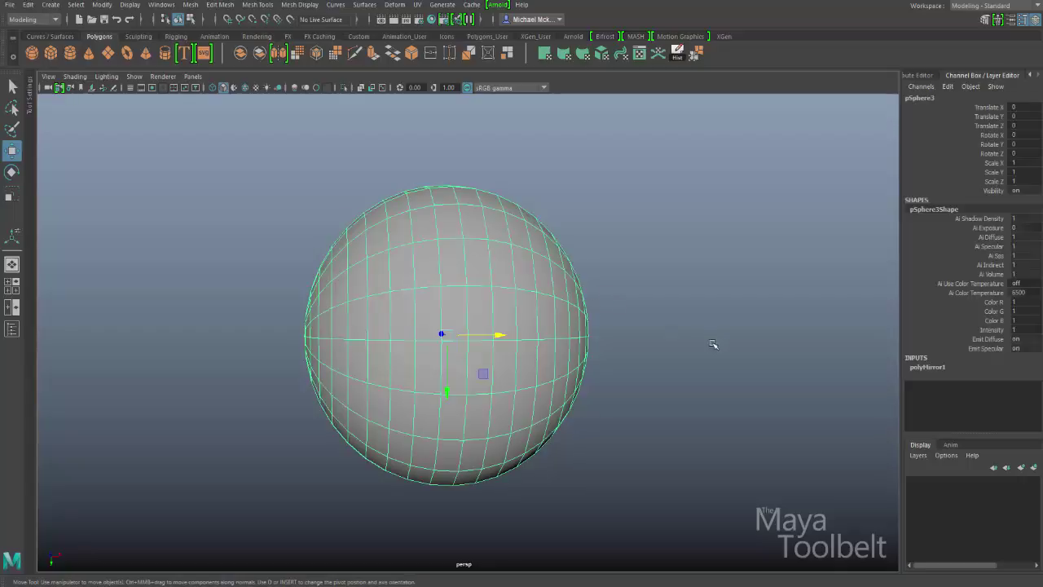
left_click_drag(645, 327, 619, 342, "alt")
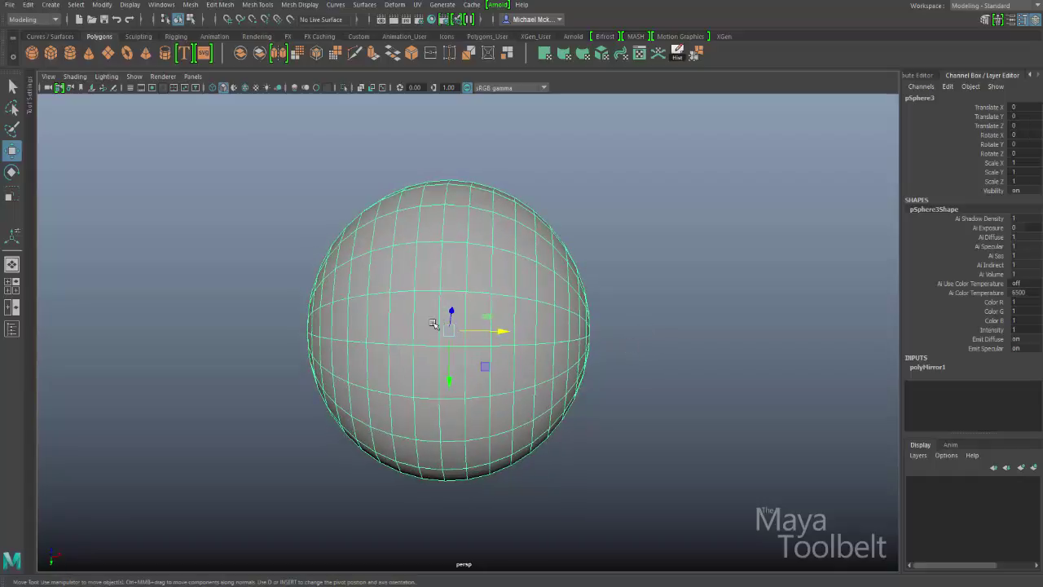
left_click_drag(512, 260, 513, 232, "alt")
right_click(513, 232)
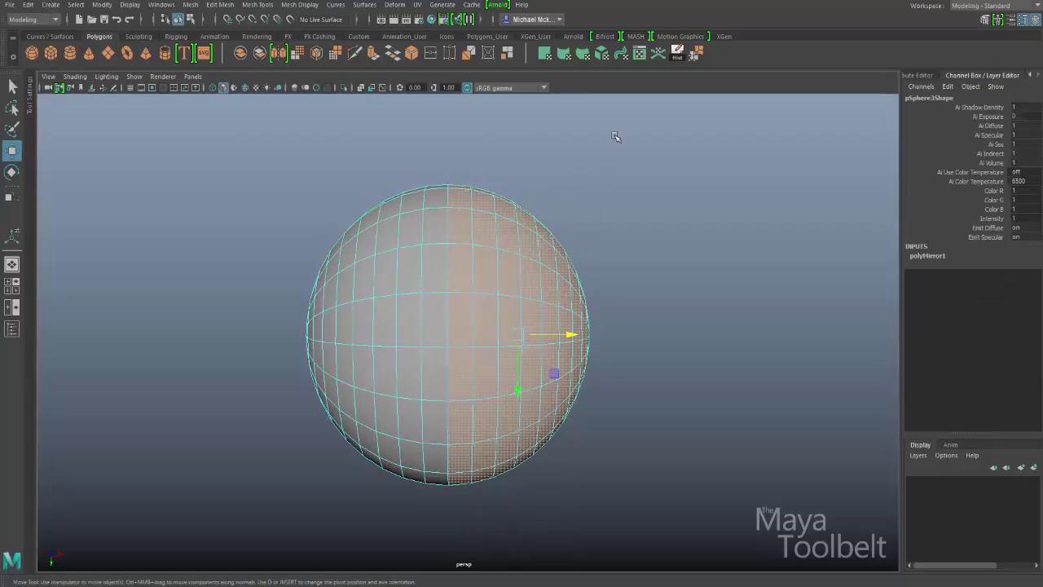
left_click(617, 151)
key("ctrl+z")
key("Delete")
left_click(178, 19)
left_click_drag(411, 216, 533, 324, "alt")
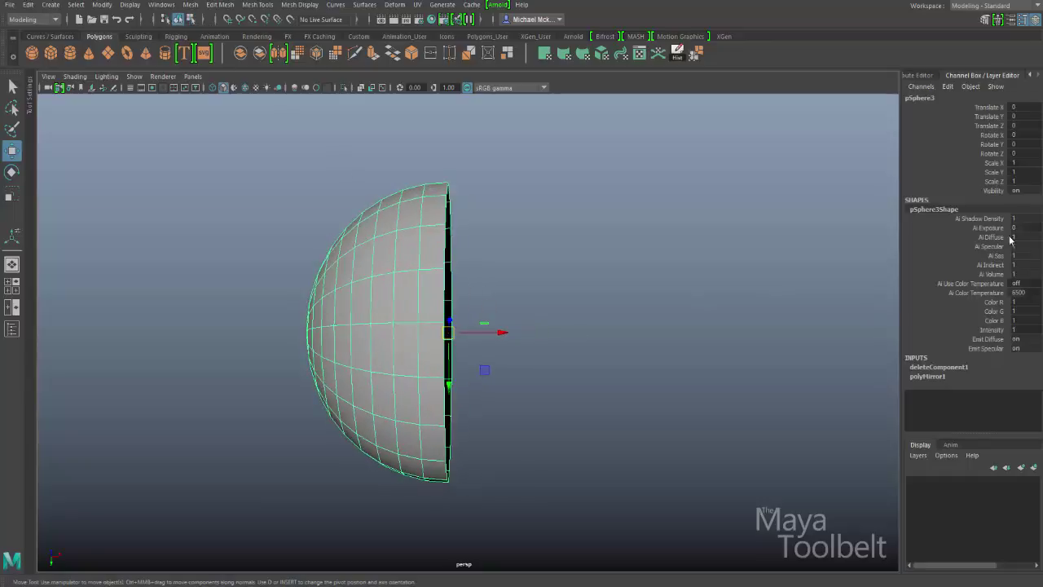
Try a Scale X of -1 on the half sphere and on a duplicate of it, undoing both attempts.
double_click(1019, 163)
key("Return")
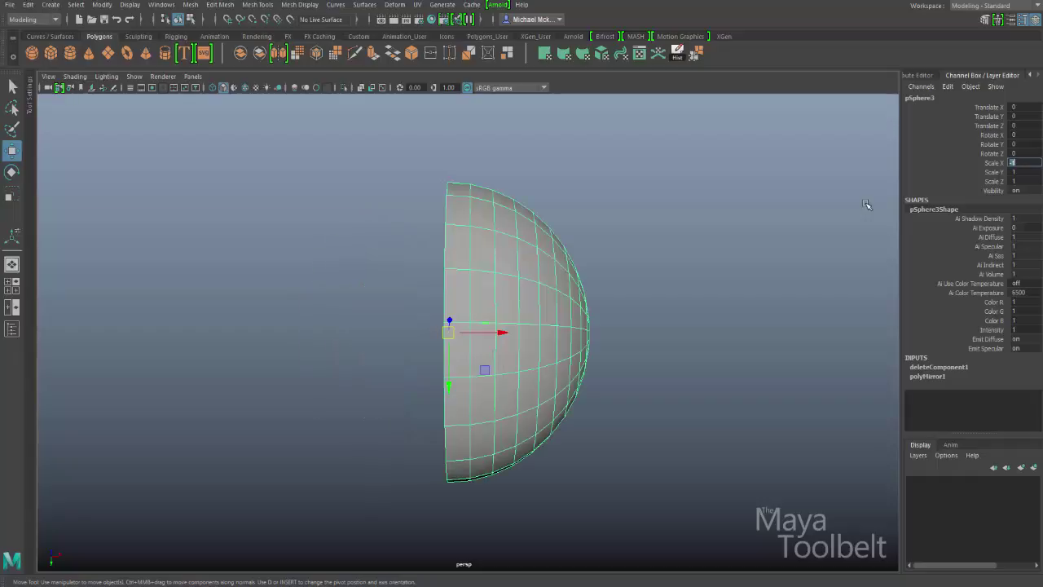
key("ctrl+z")
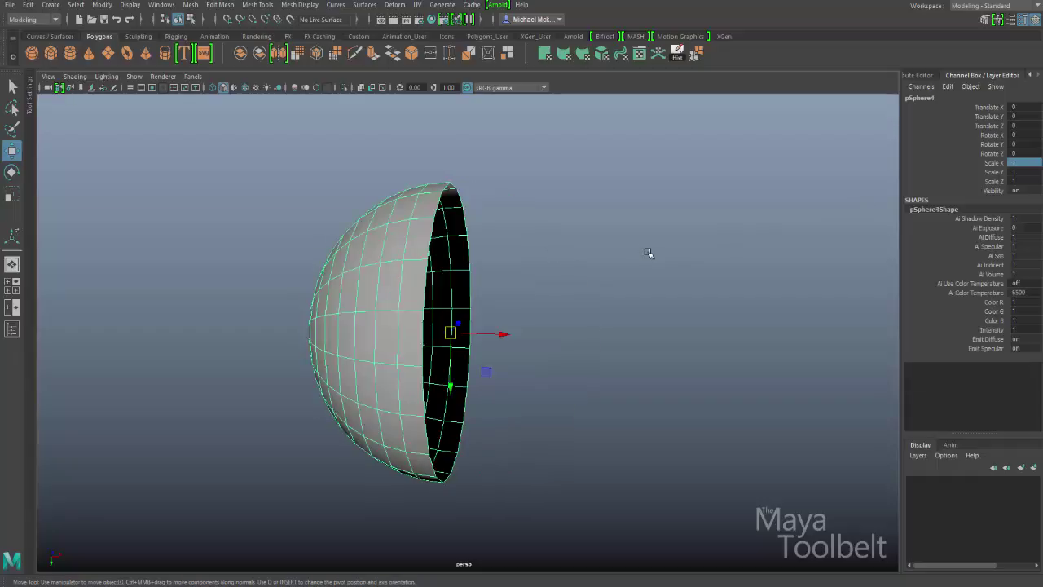
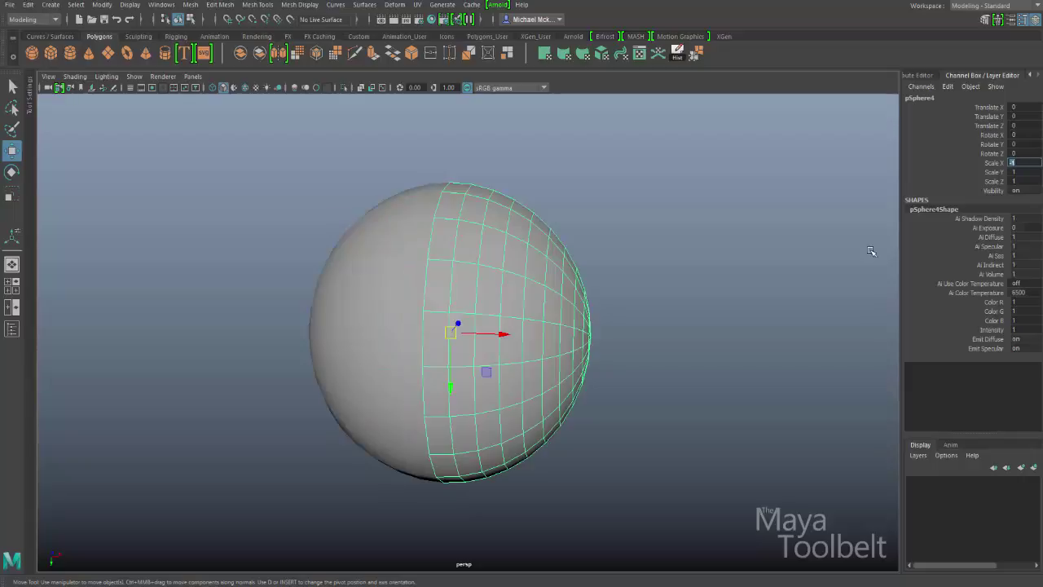
key("Return")
left_click(736, 286)
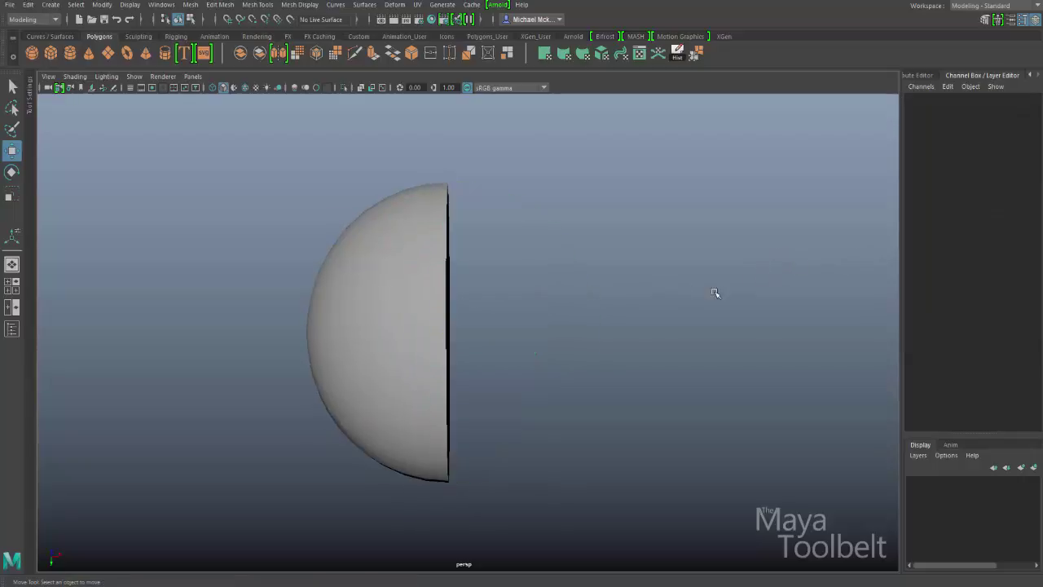
Move the half sphere's pivot along positive X, well away from its open edge.
left_click(381, 273)
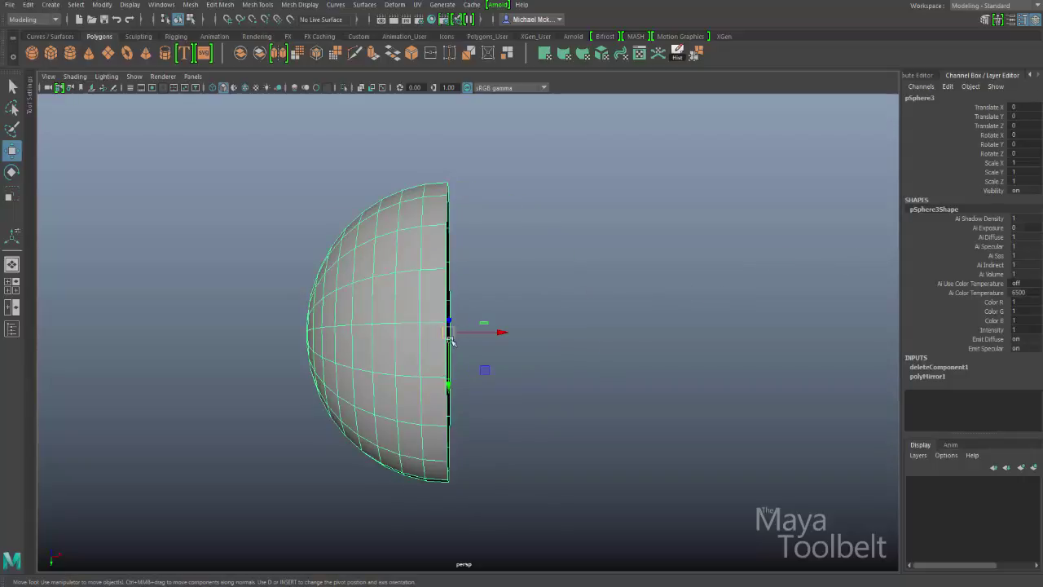
left_click_drag(510, 305, 552, 293, "alt")
key("d")
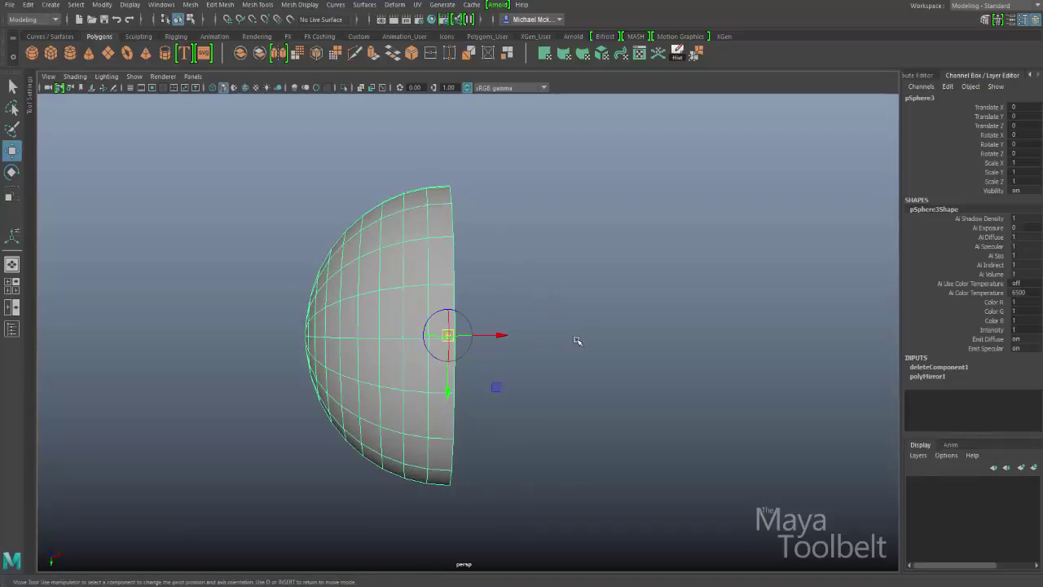
left_click_drag(500, 334, 743, 330)
key("d")
Duplicate the half sphere and set the copy's Scale X to -1 around the offset pivot, and undo both changes.
left_click_drag(598, 384, 592, 391, "alt")
left_click_drag(528, 379, 742, 265, "alt")
left_click(1018, 162)
left_click(1023, 163)
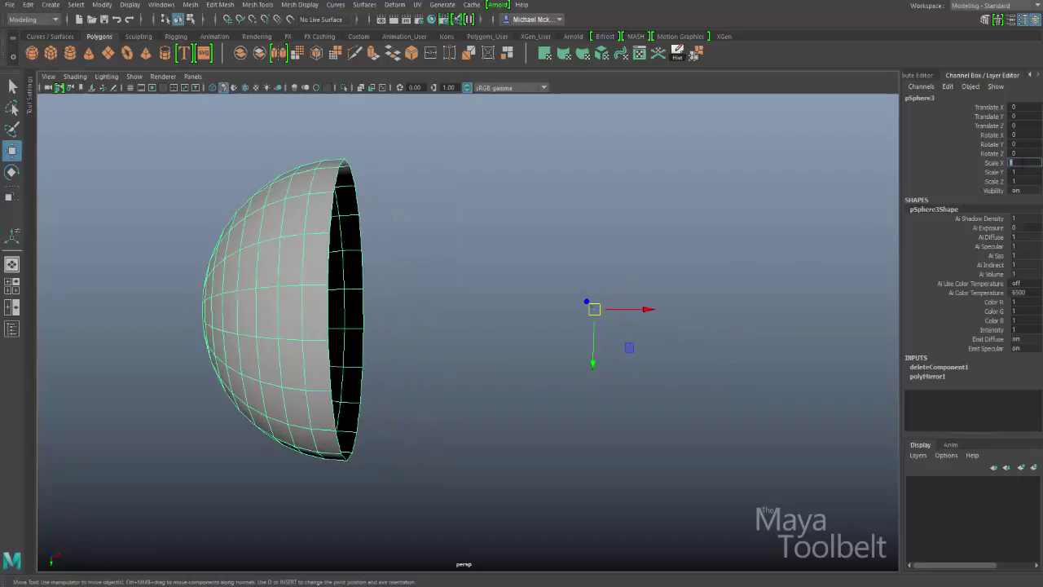
key("ctrl+d")
left_click_drag(735, 252, 530, 228, "alt")
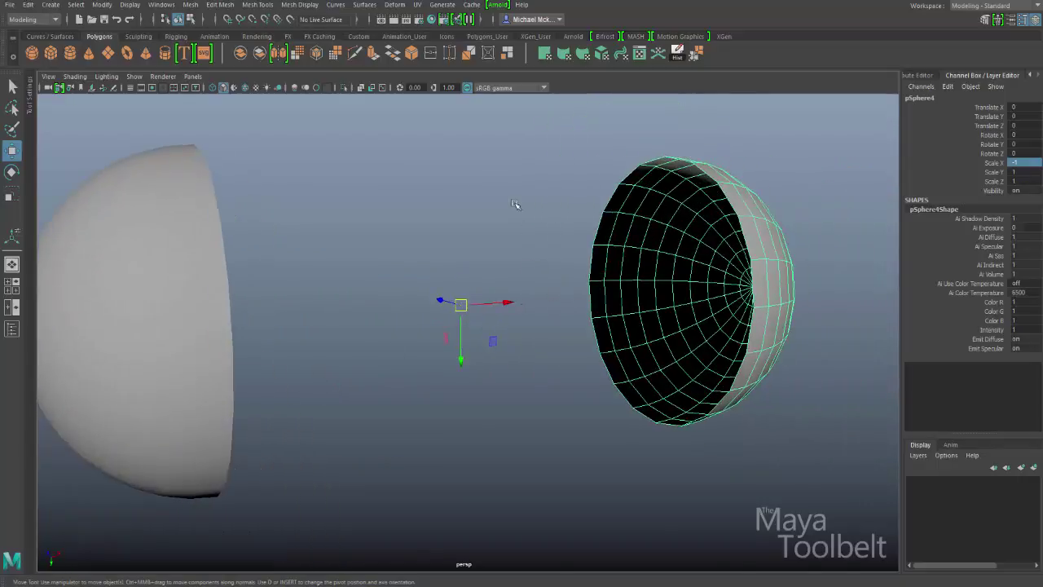
left_click_drag(636, 361, 195, 302, "alt")
left_click_drag(649, 264, 533, 252, "alt")
left_click_drag(587, 382, 478, 380, "alt")
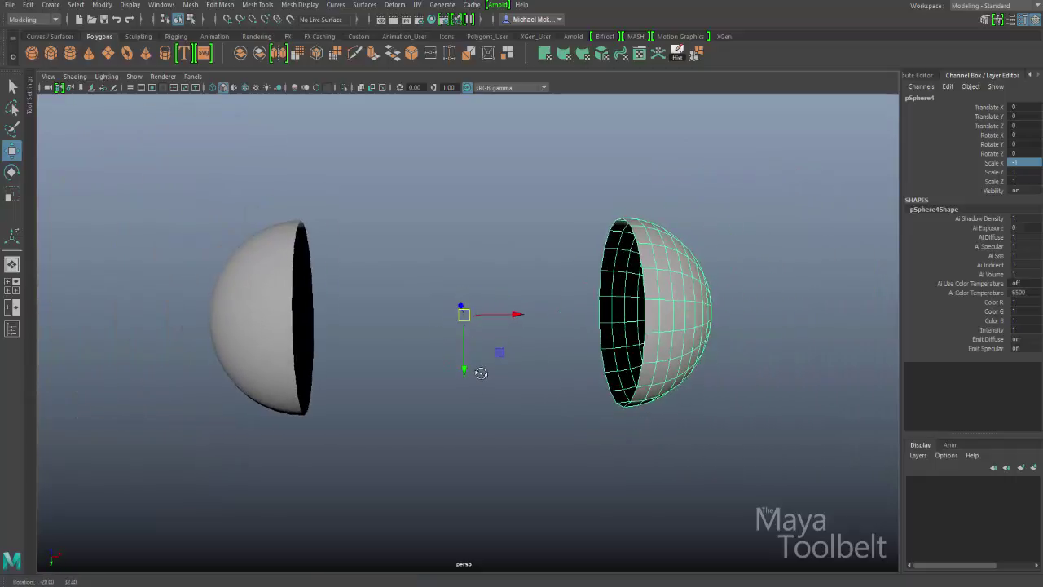
key("ctrl+z")
key("ctrl+z")
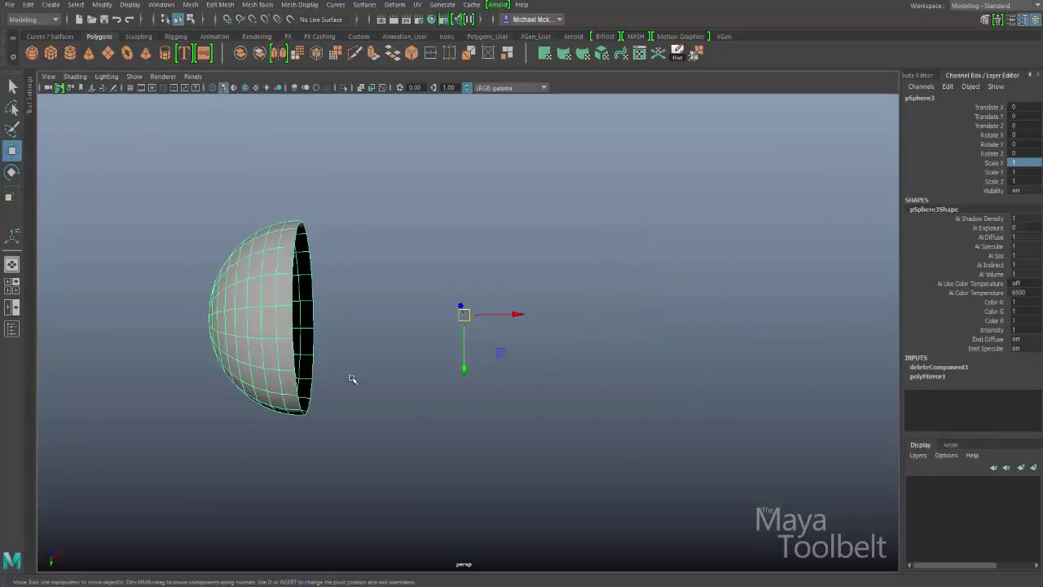
Move the half sphere's pivot back along X and snap it to the vertices of the open edge.
left_click_drag(372, 389, 457, 377, "alt")
right_click_drag(457, 377, 631, 393, "alt")
left_click_drag(670, 386, 684, 414, "alt")
key("d")
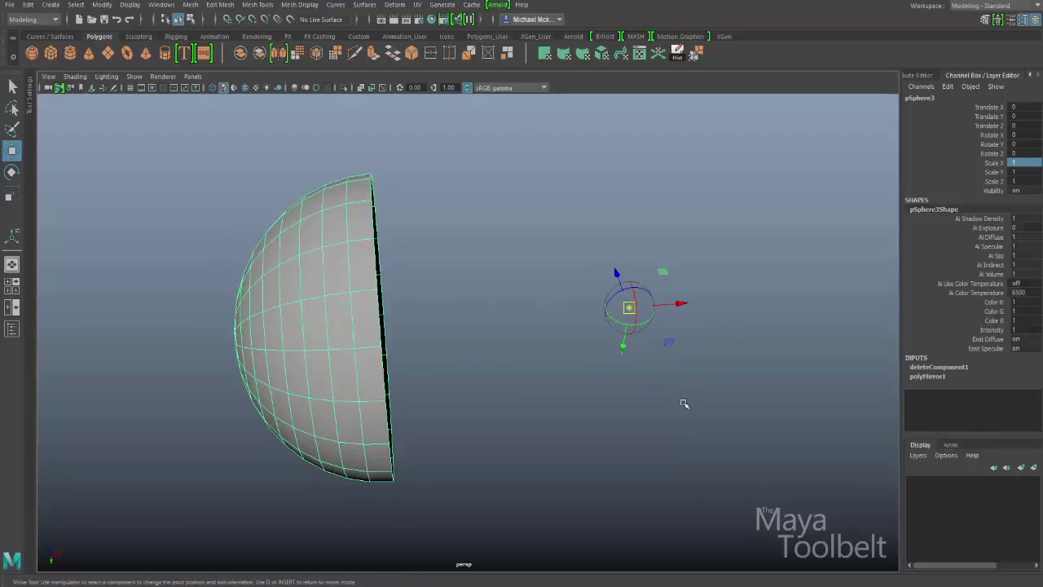
left_click_drag(684, 311, 509, 324)
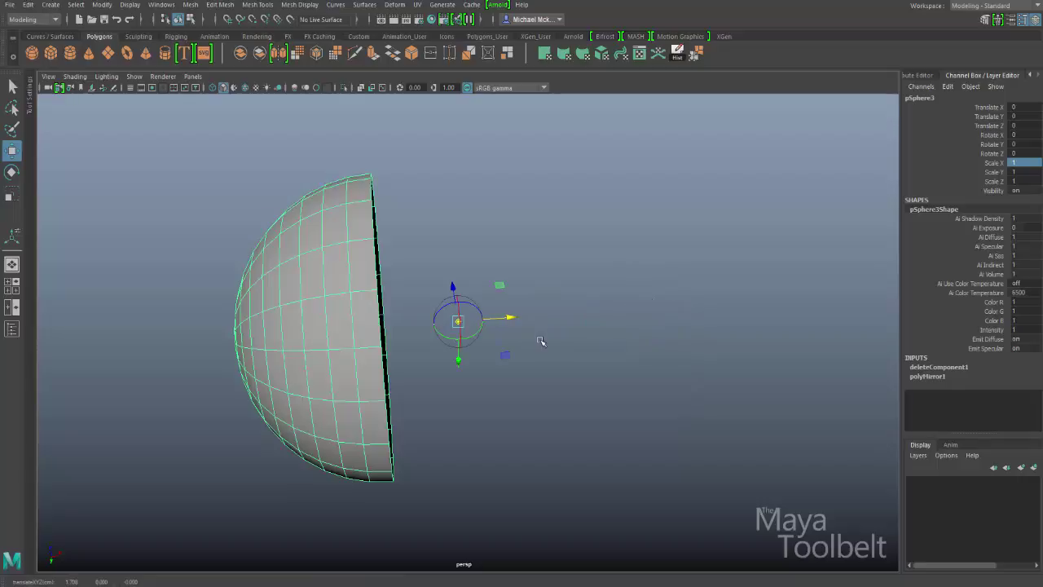
key("v")
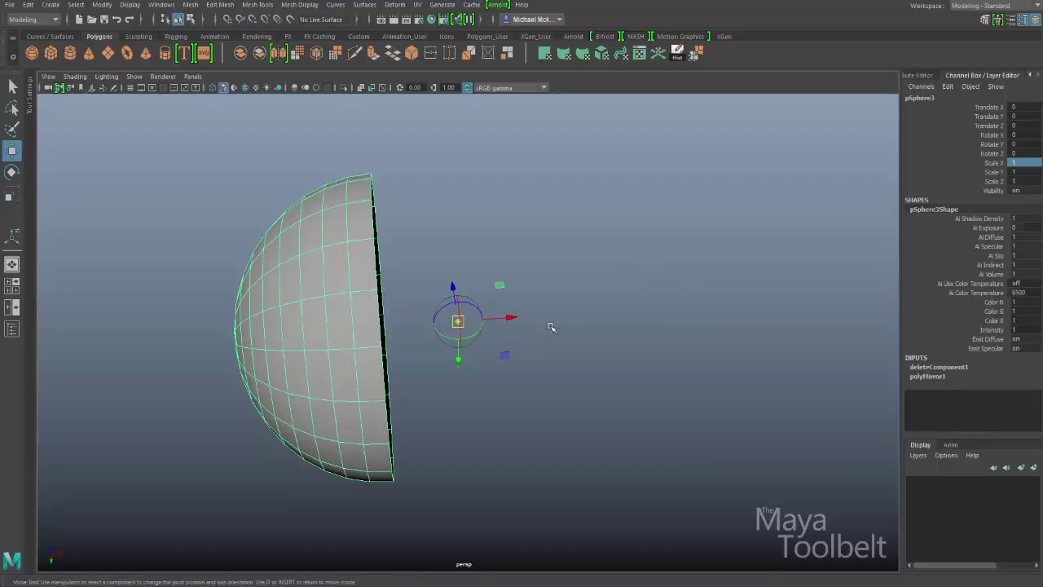
key("v")
left_click_drag(511, 316, 397, 341)
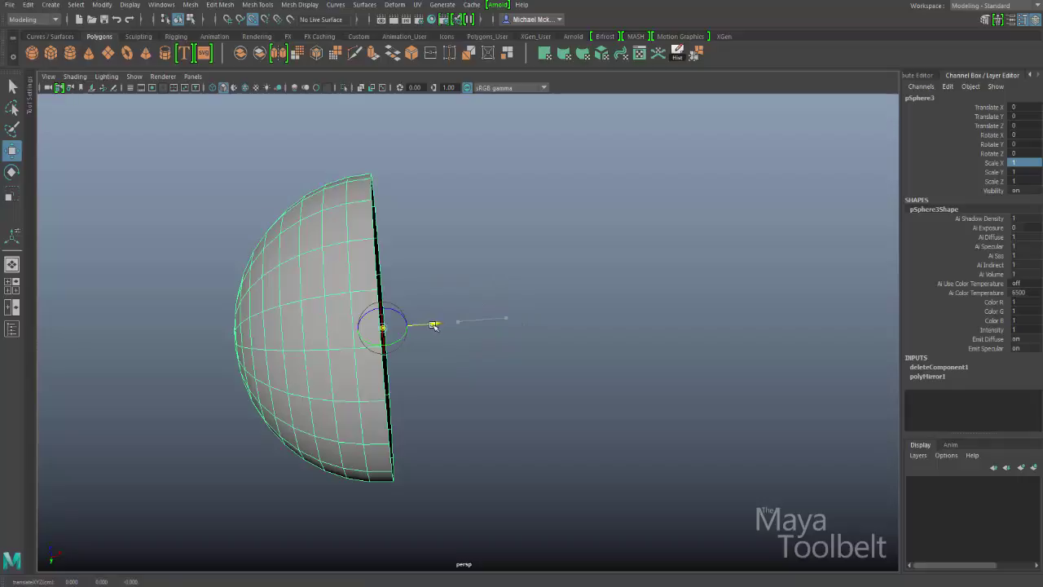
key("d")
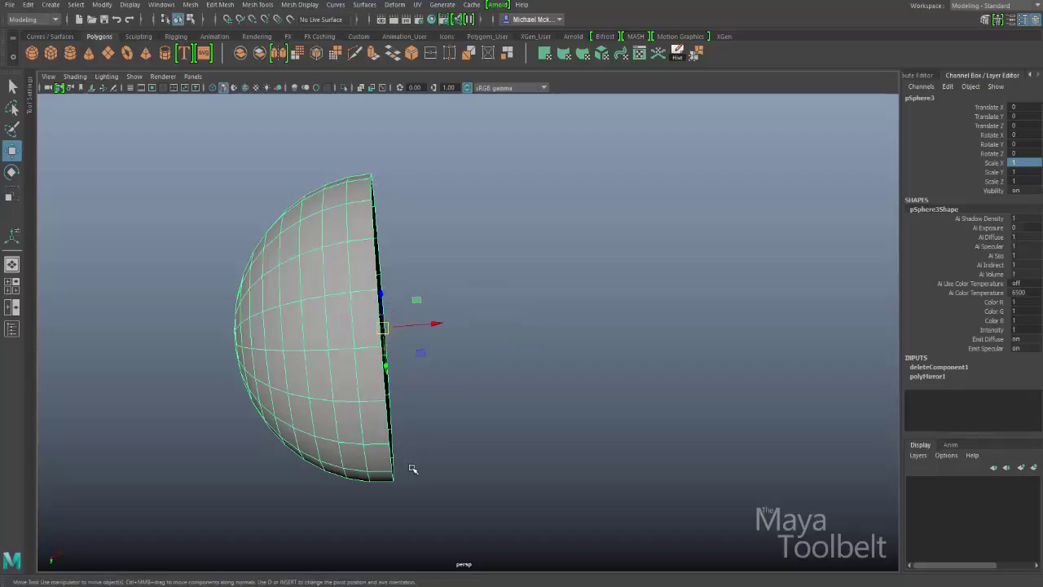
Examine the half sphere's pivot position and X axis relative to the plane of its open edge.
left_click_drag(510, 428, 487, 391, "alt")
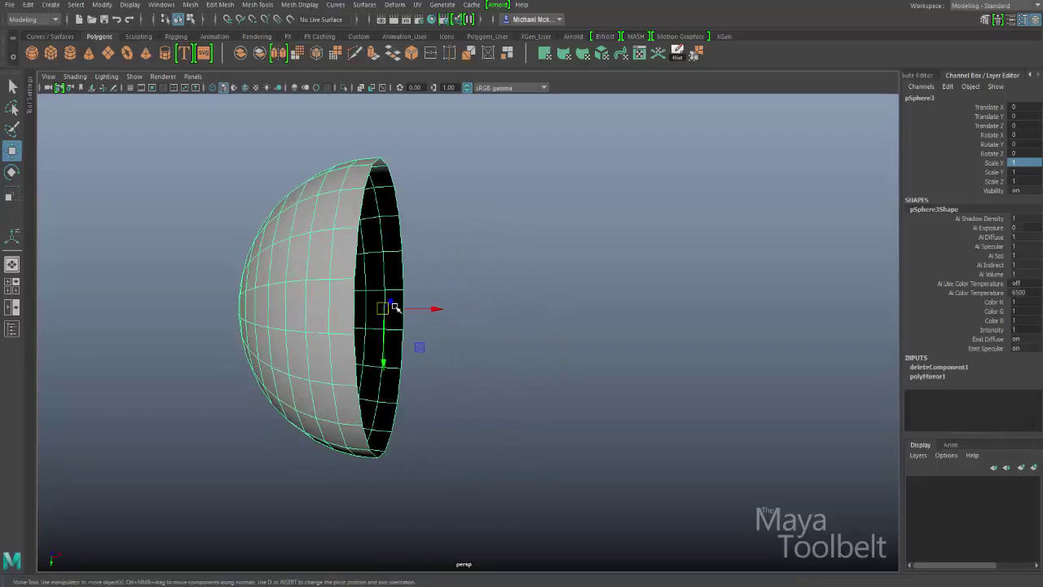
left_click_drag(465, 289, 480, 257, "alt")
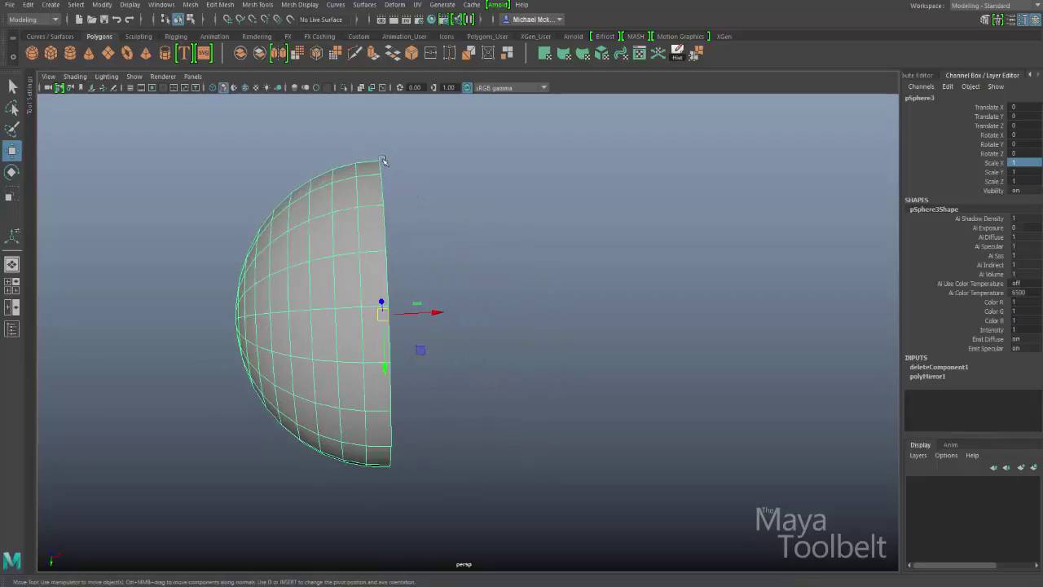
left_click_drag(607, 319, 597, 359, "alt")
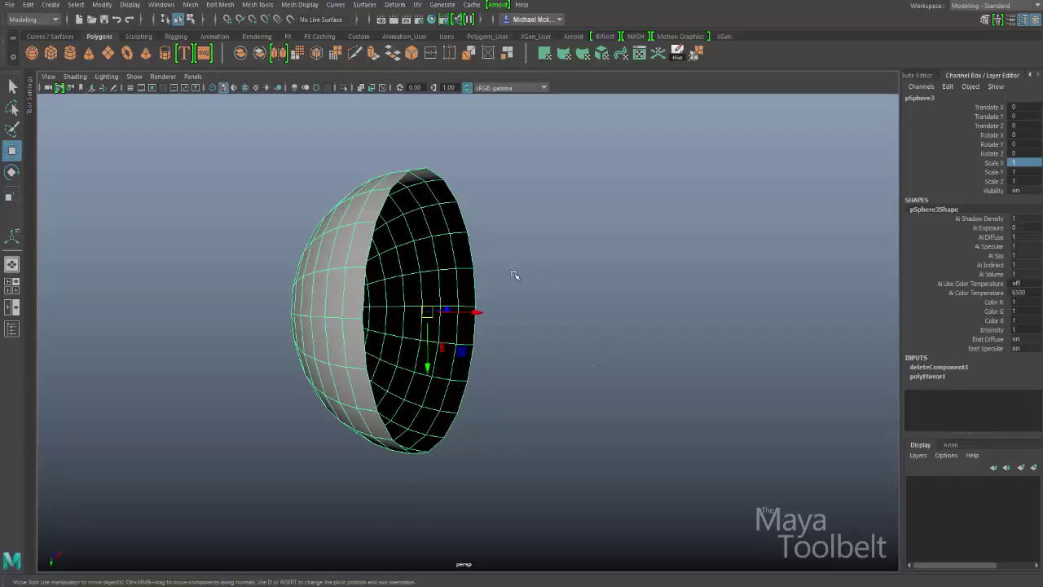
left_click(190, 4)
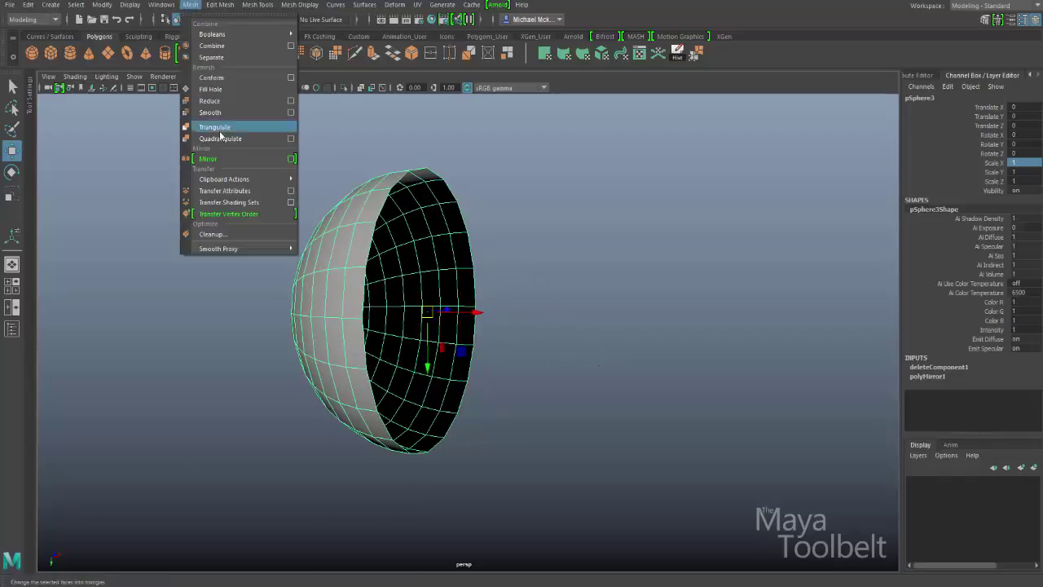
left_click(448, 252)
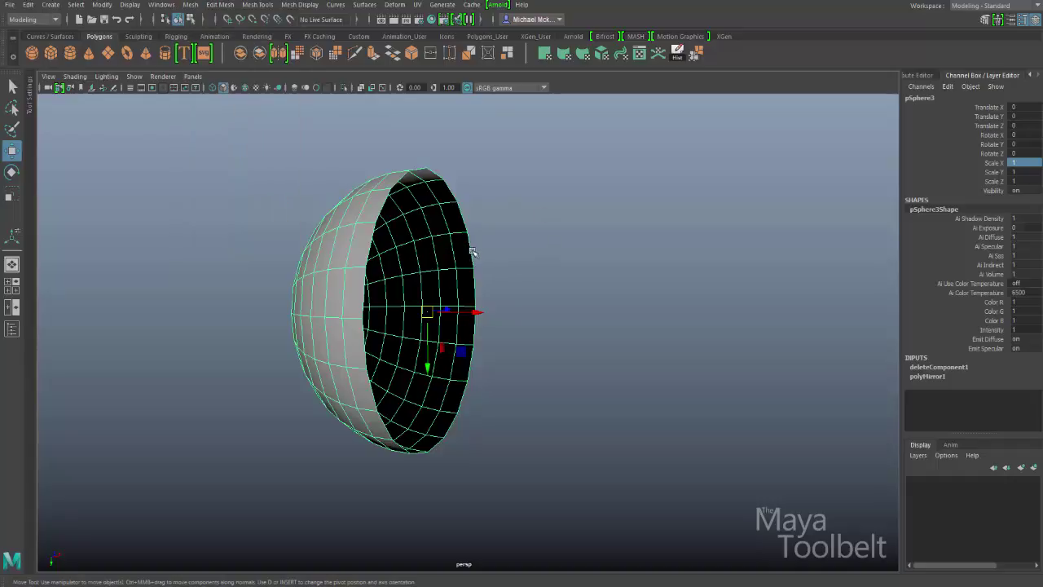
left_click(567, 286)
left_click_drag(566, 307, 610, 316, "alt")
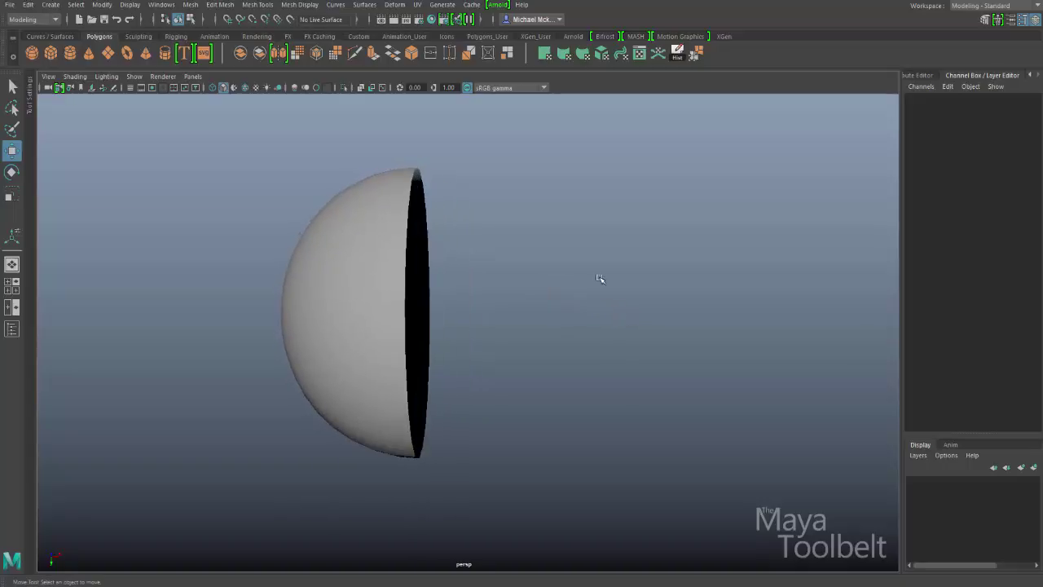
left_click(379, 220)
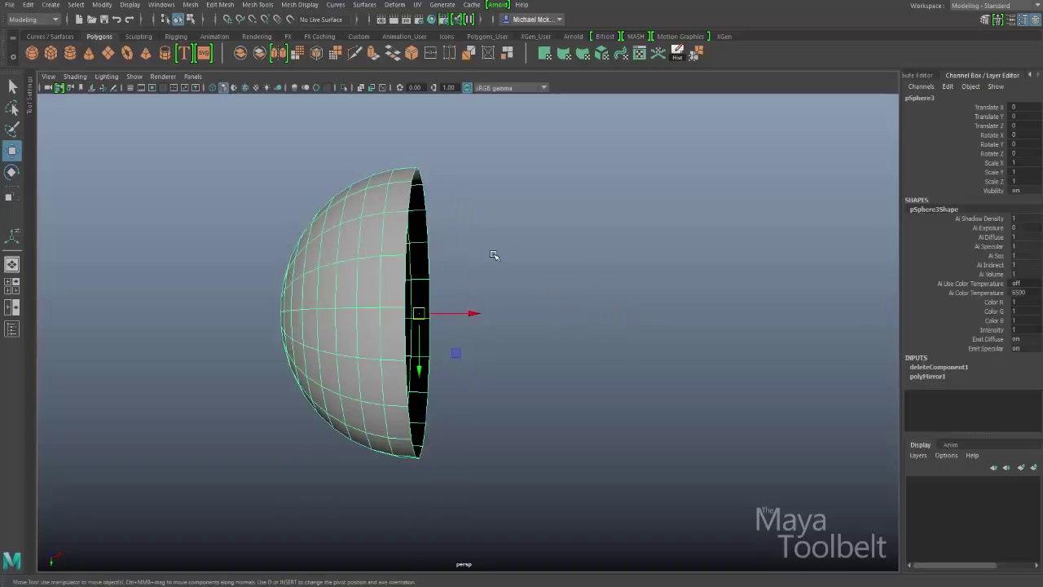